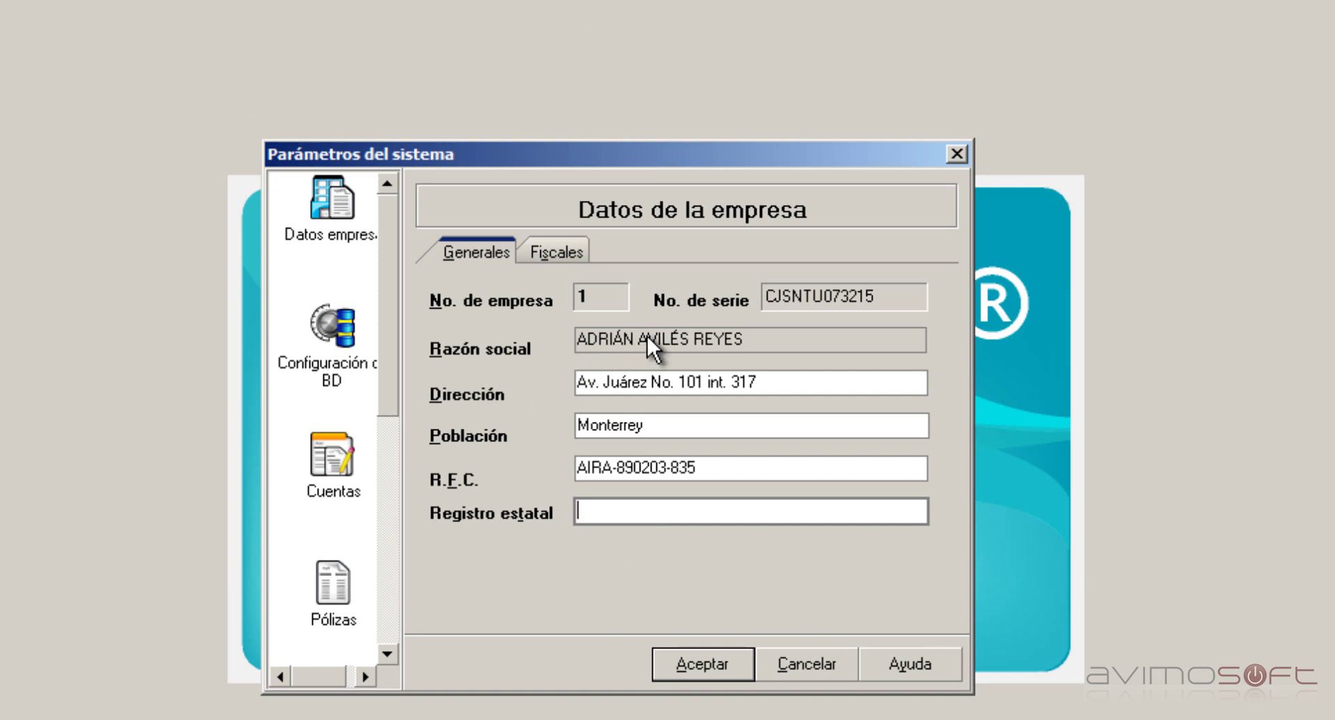
In the company's fiscal data, set Tipo de persona to Física.
{"action": "left_click", "coordinate": [654, 427]}
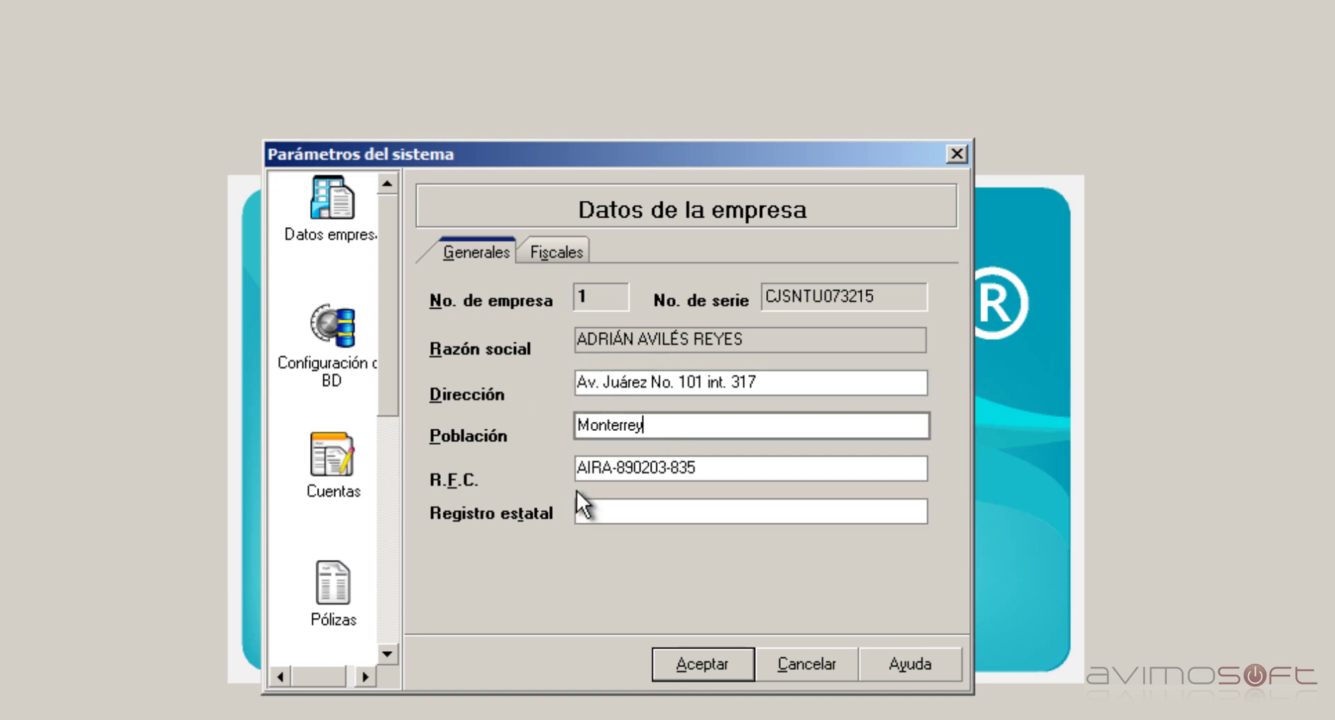
{"action": "left_click", "coordinate": [606, 513]}
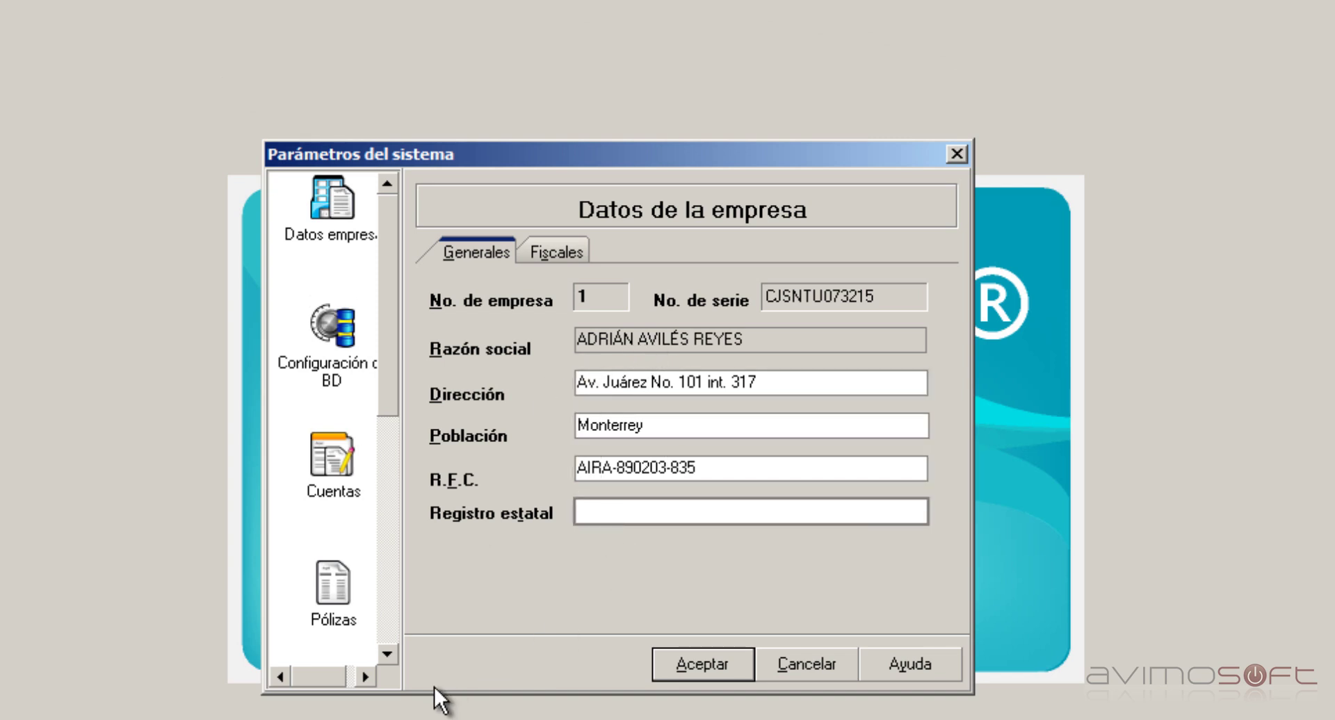
{"action": "left_click", "coordinate": [548, 253]}
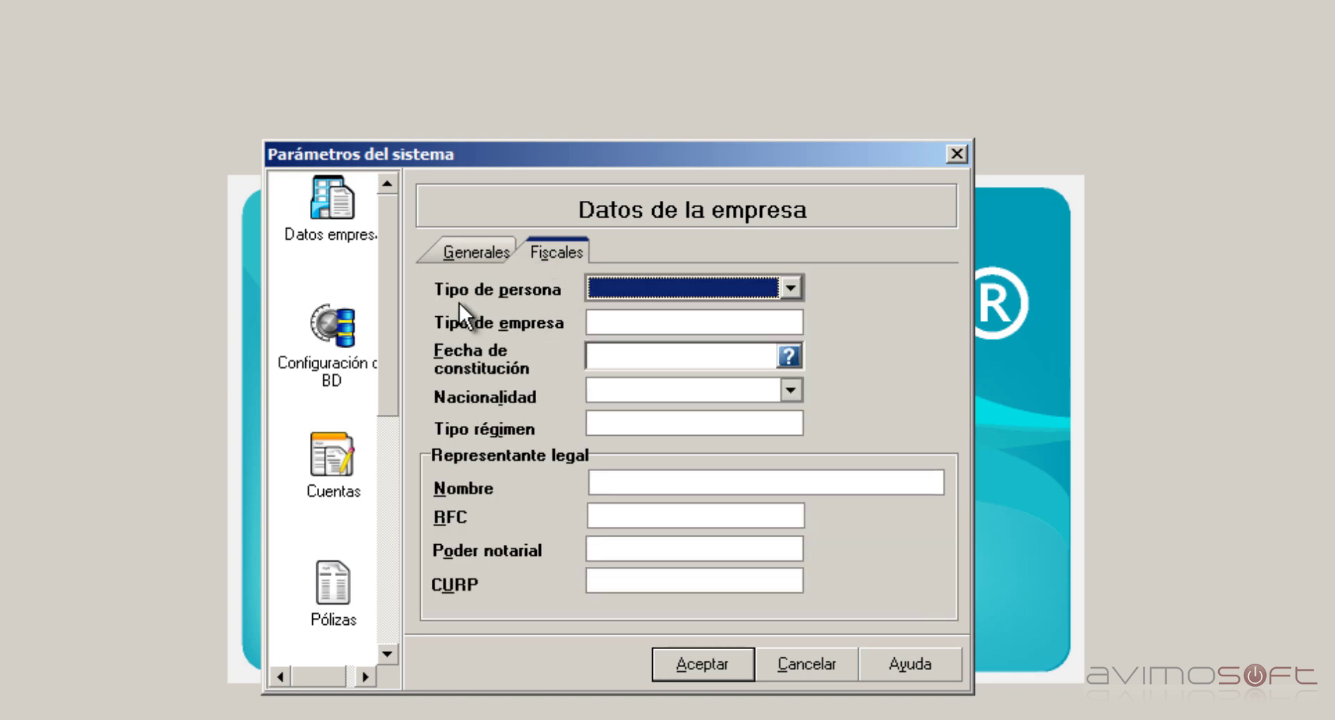
{"action": "left_click", "coordinate": [672, 286]}
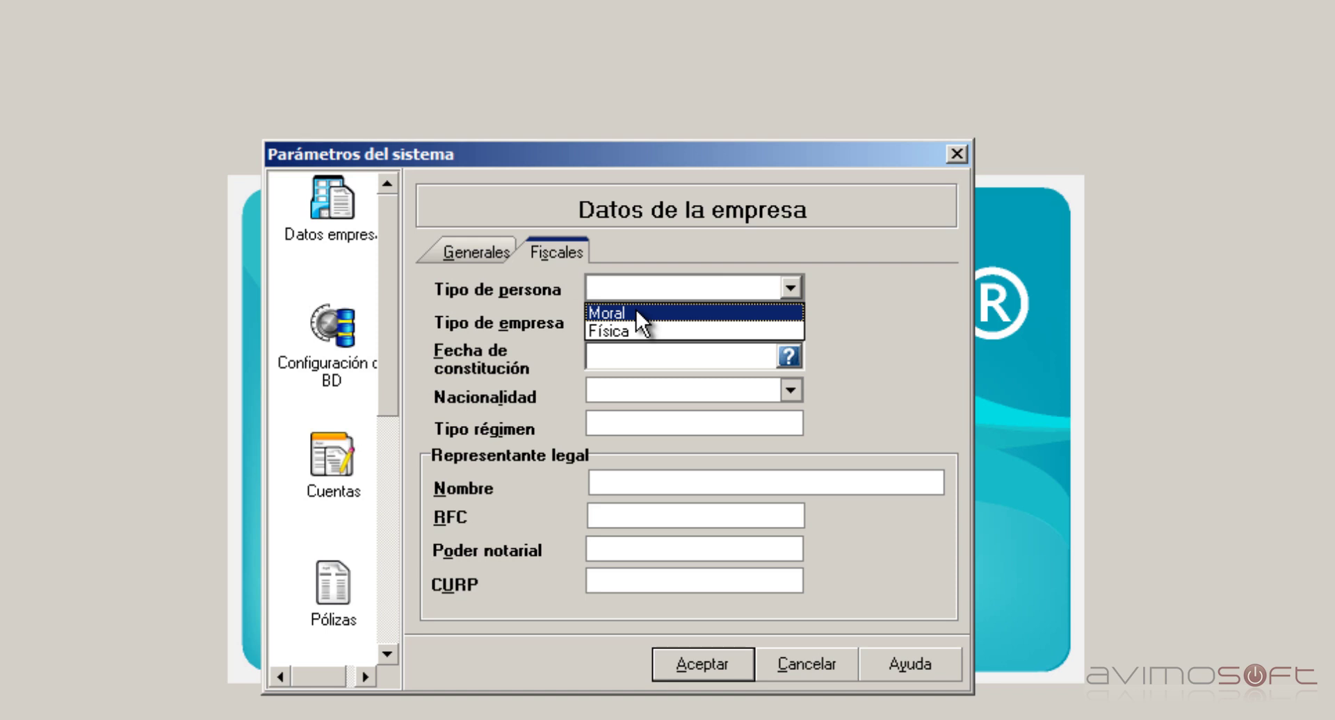
{"action": "left_click", "coordinate": [635, 313]}
{"action": "left_click", "coordinate": [644, 291]}
{"action": "left_click", "coordinate": [646, 332]}
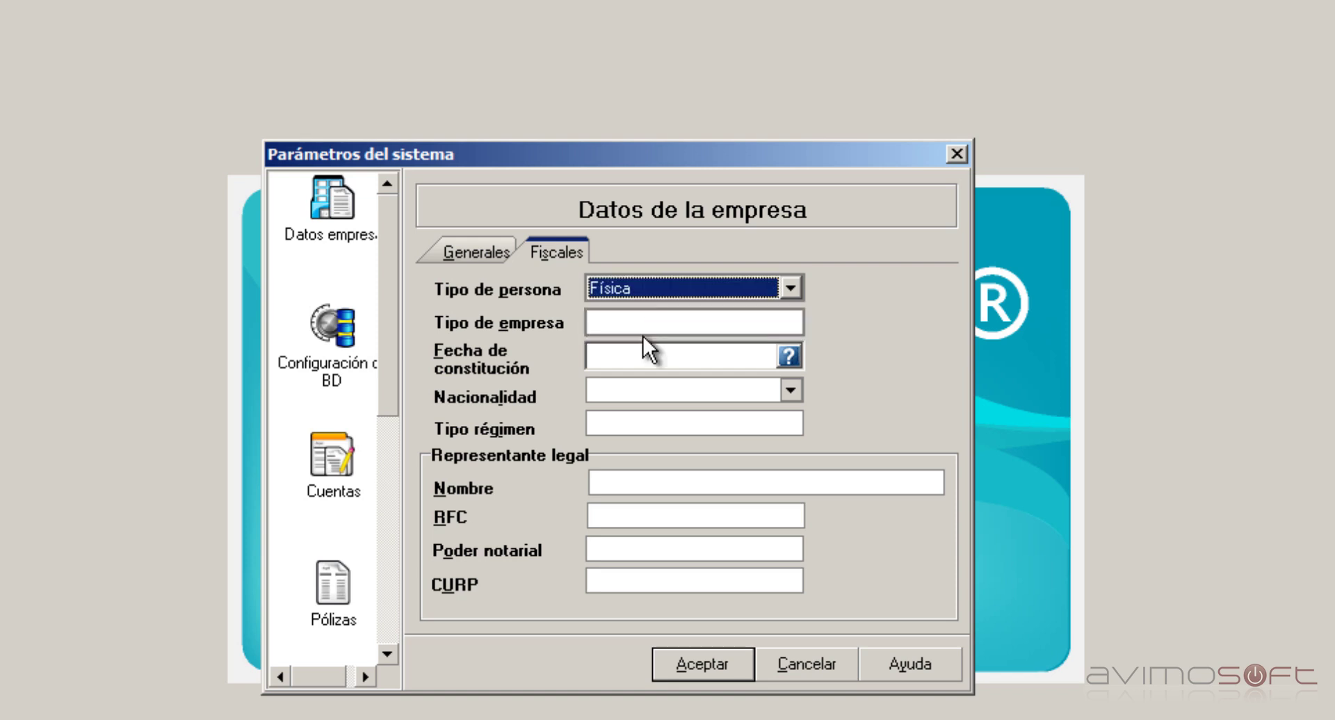
{"action": "left_click", "coordinate": [615, 322]}
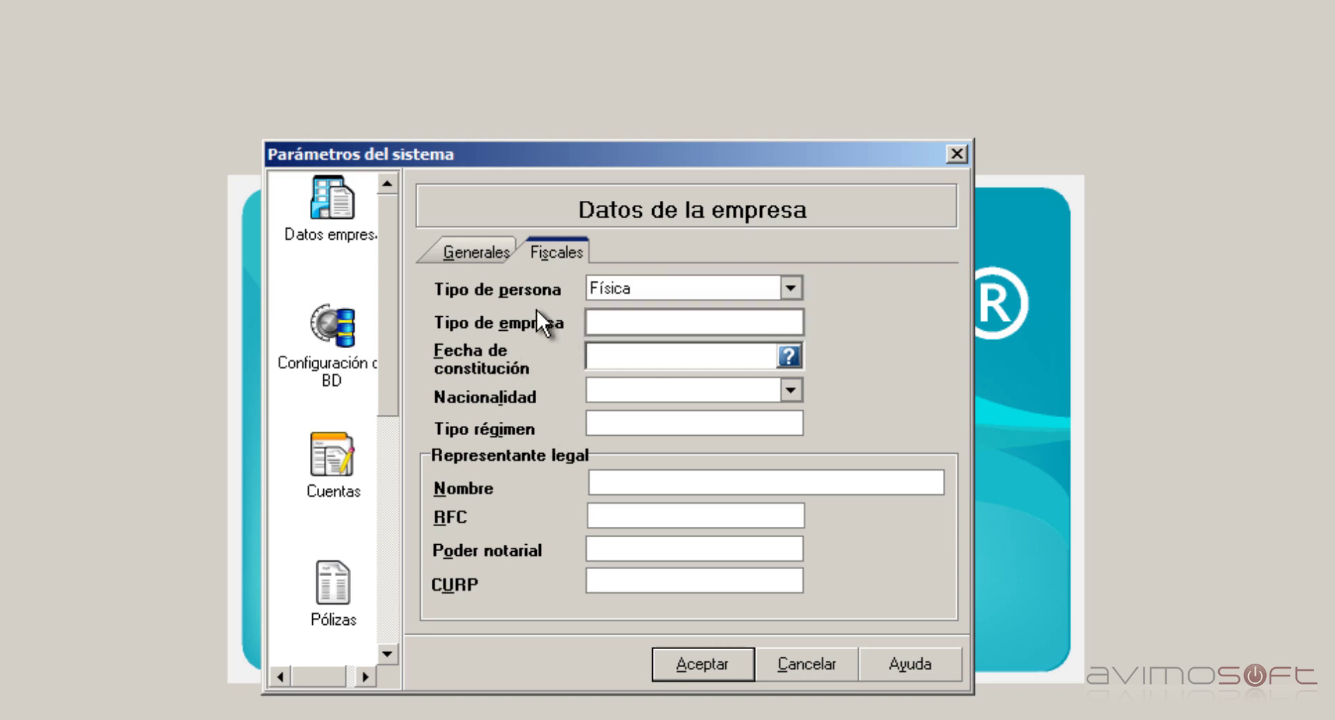
{"action": "left_click", "coordinate": [789, 353]}
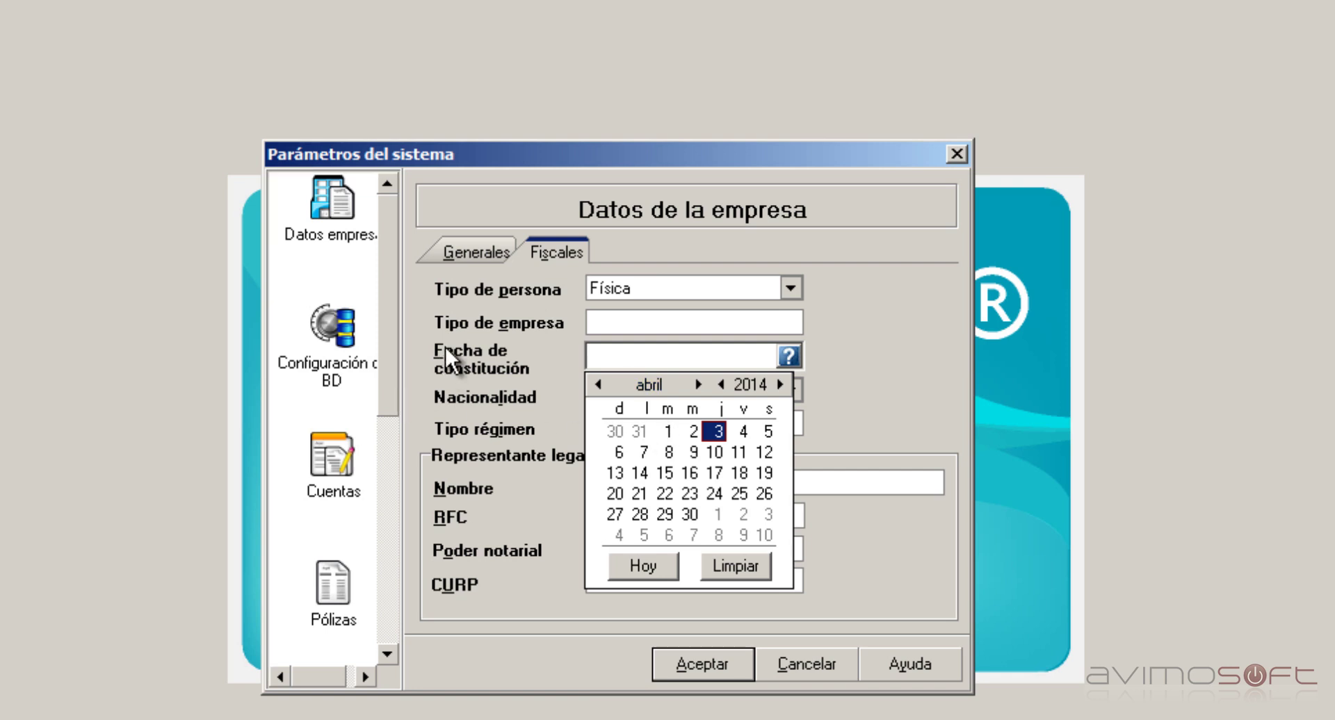
{"action": "left_click", "coordinate": [591, 356]}
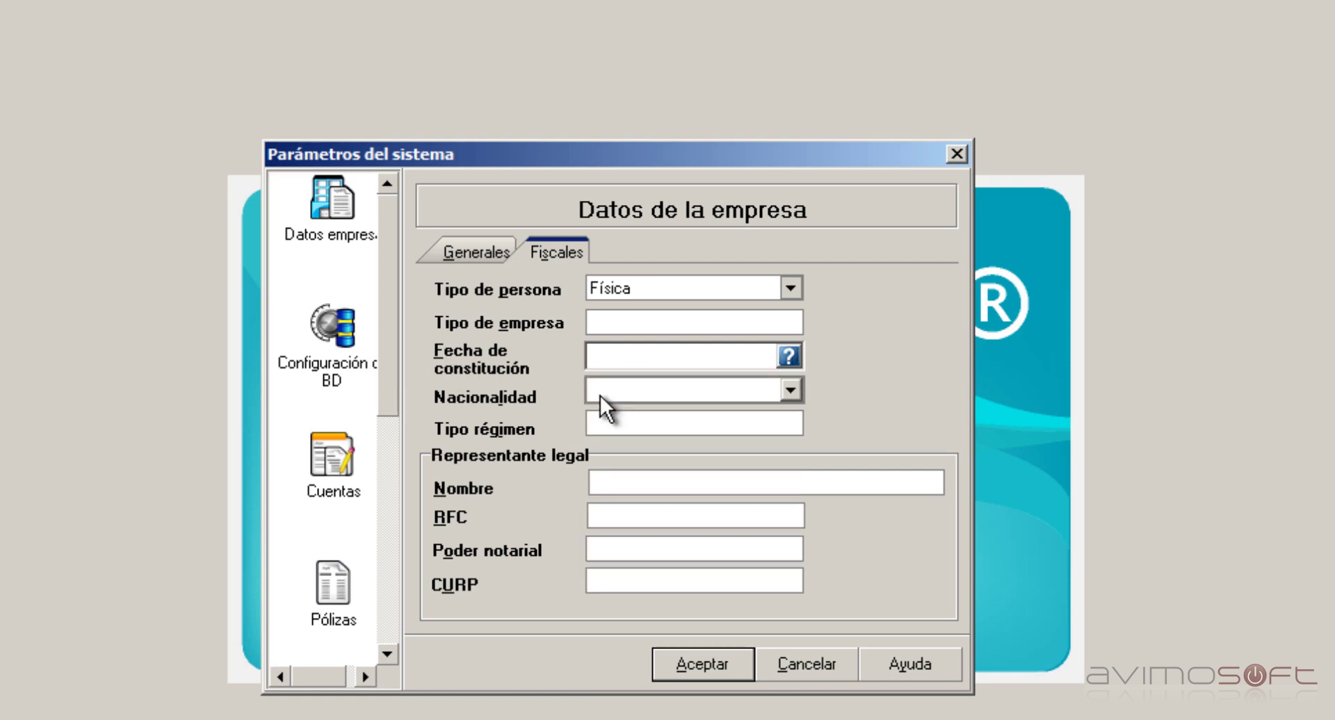
{"action": "left_click", "coordinate": [599, 395]}
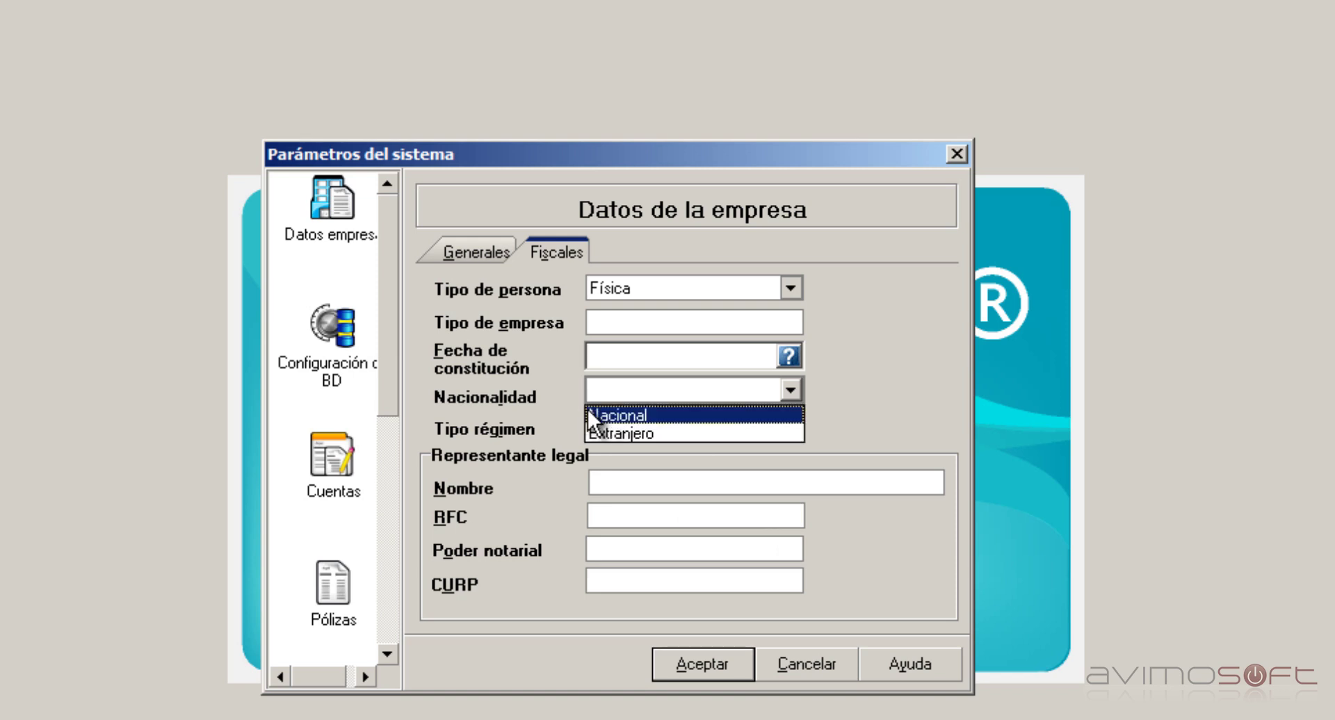
Enter RÉGIMEN DE INCORPORACIÓN as the company's Tipo régimen in the fiscal data.
{"action": "left_click", "coordinate": [633, 432]}
{"action": "left_click", "coordinate": [640, 423]}
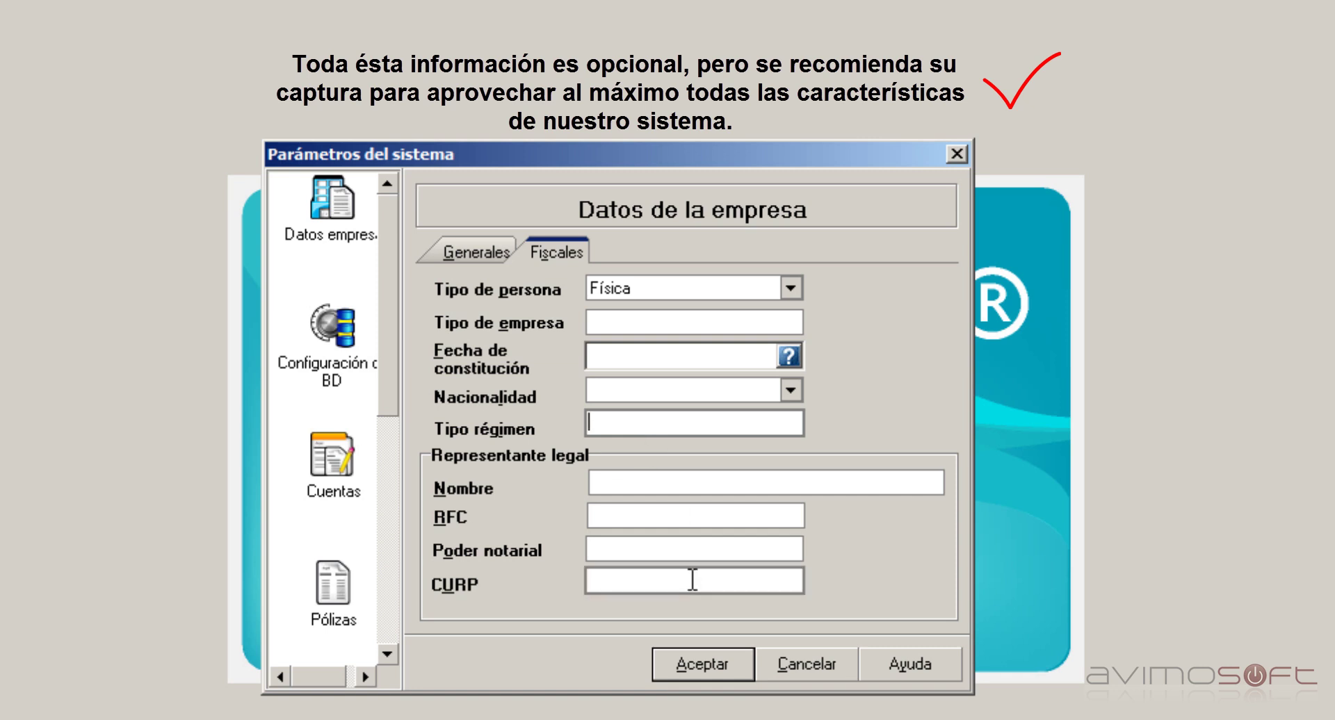
{"action": "type", "text": "RÉGIMEN DE UN"}
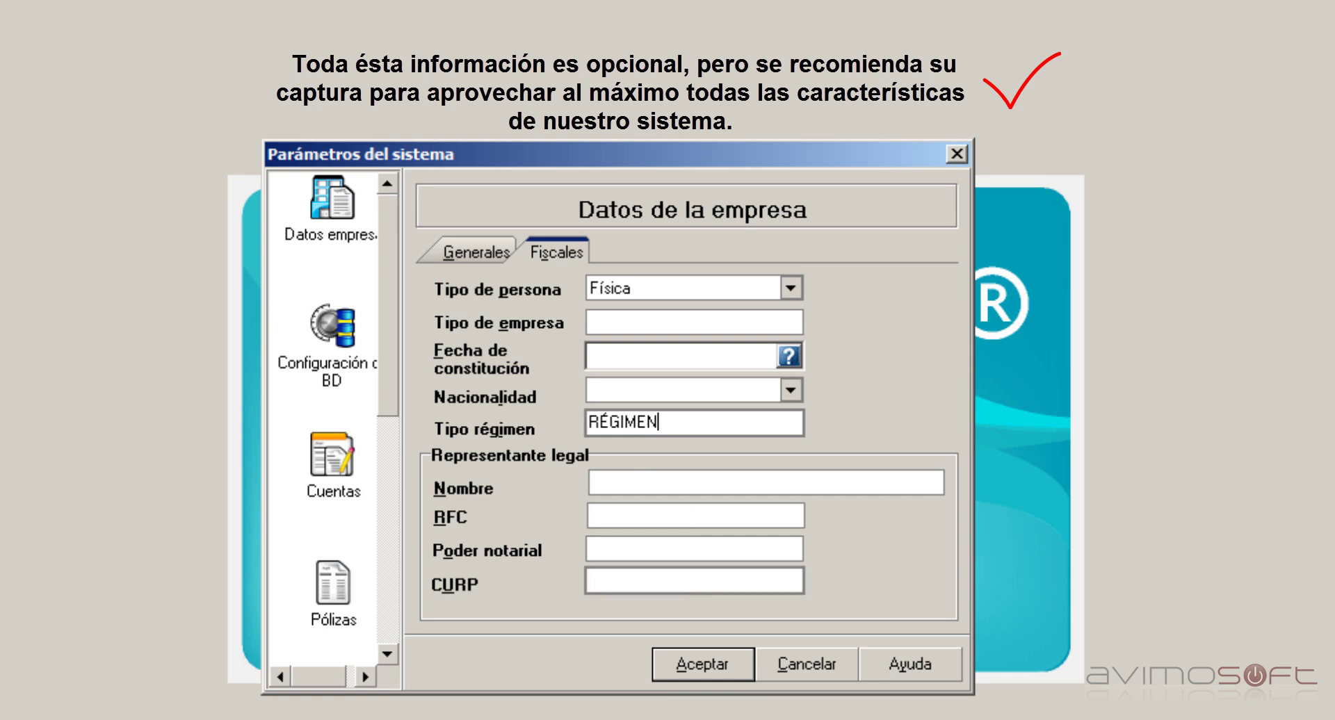
{"action": "key", "text": "BackSpace"}
{"action": "key", "text": "BackSpace"}
{"action": "type", "text": "INCORPORACIÓN"}
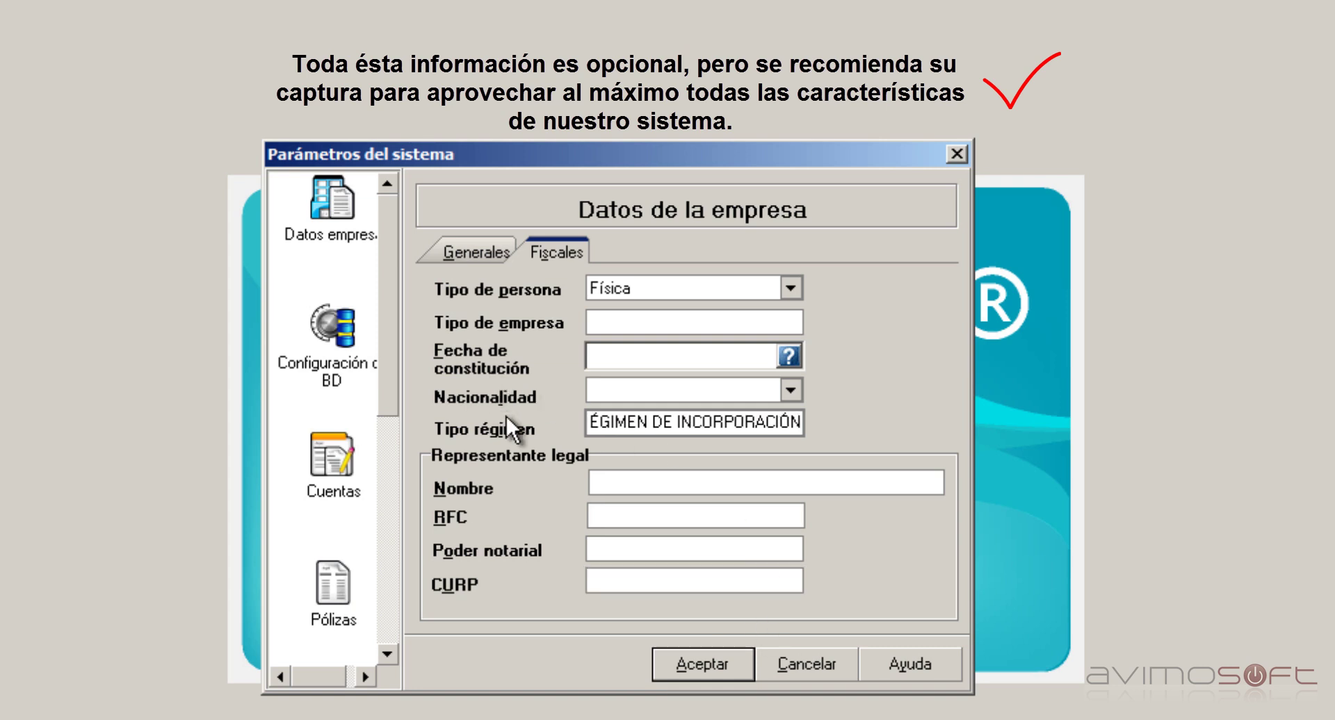
Review Tipo de persona and the legal representative's Nombre, RFC, Poder notarial and CURP fields, and return to the general company data.
{"action": "left_click", "coordinate": [637, 286]}
{"action": "left_click", "coordinate": [513, 294]}
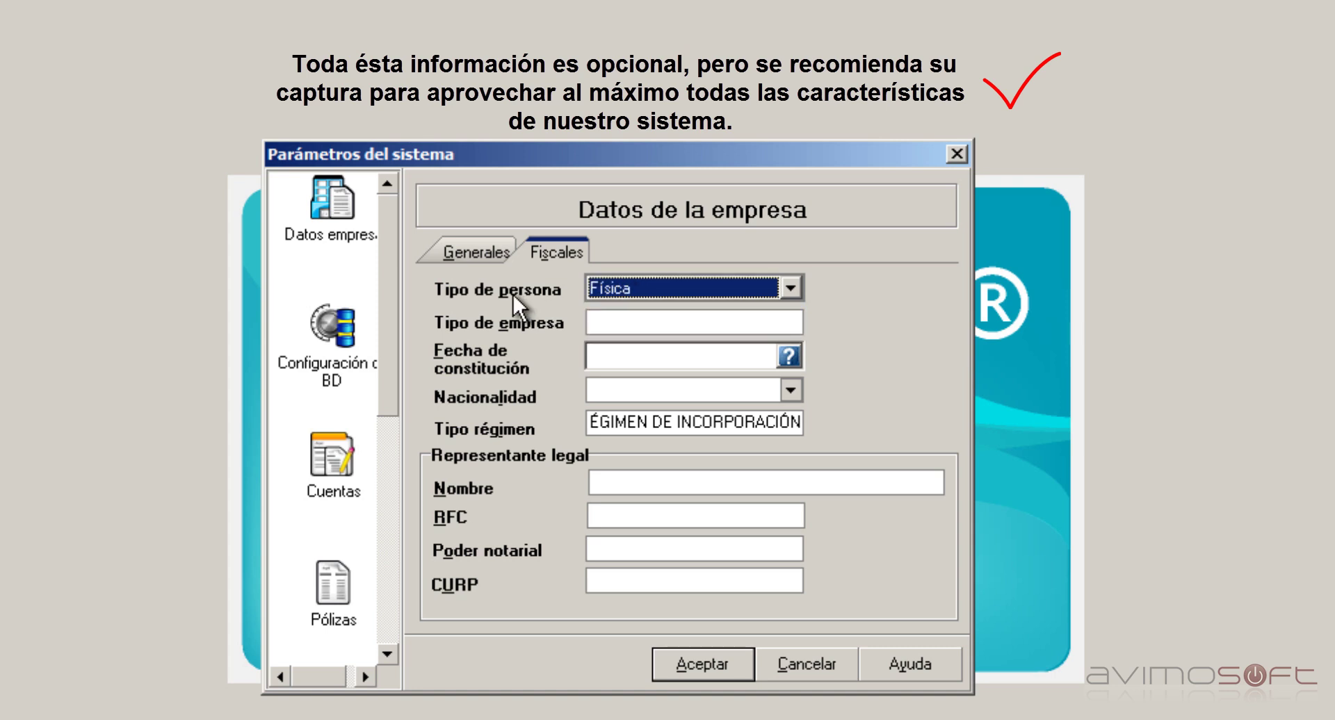
{"action": "left_click", "coordinate": [603, 493]}
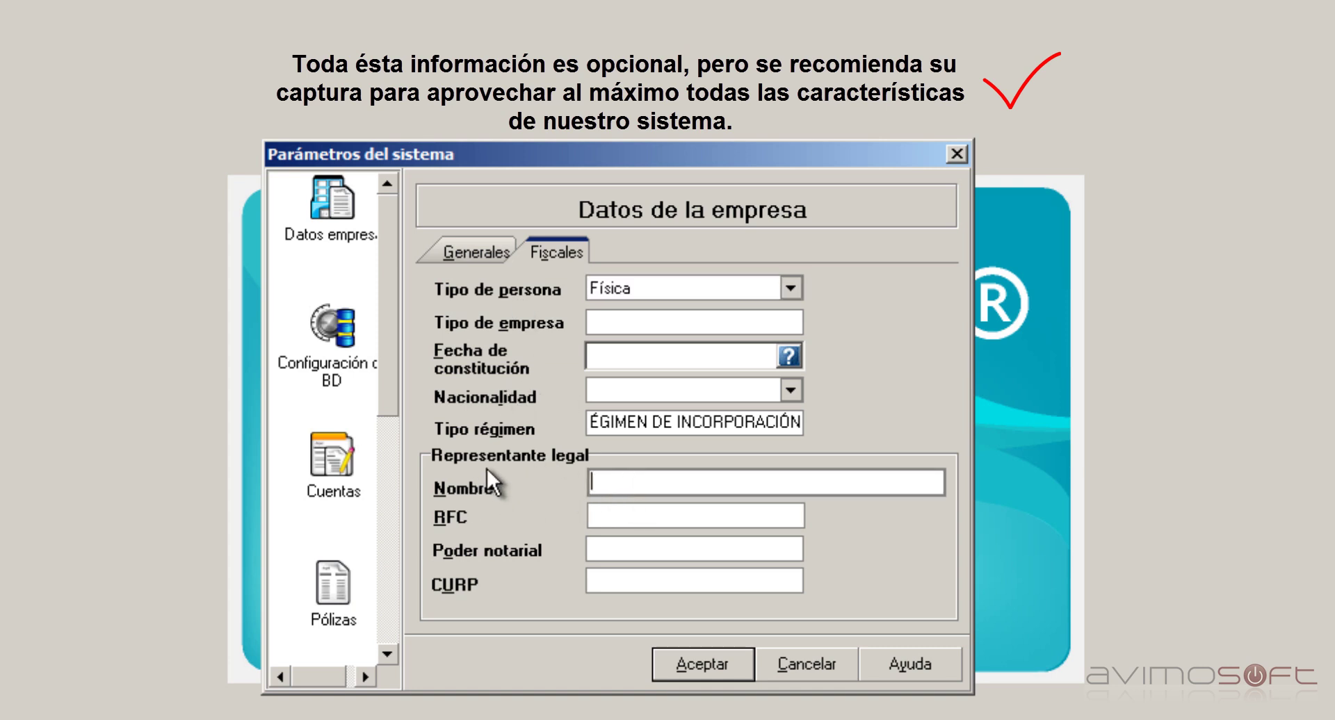
{"action": "left_click", "coordinate": [641, 515]}
{"action": "left_click", "coordinate": [633, 579]}
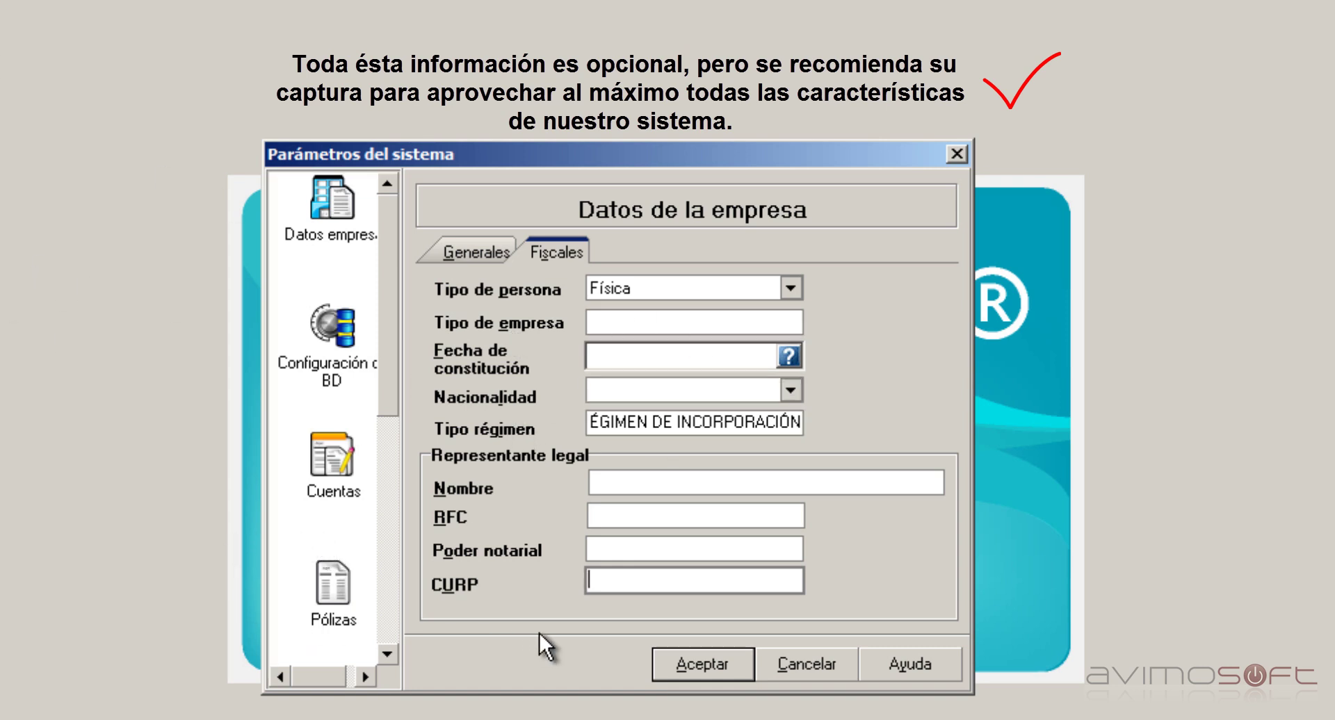
{"action": "left_click", "coordinate": [637, 477]}
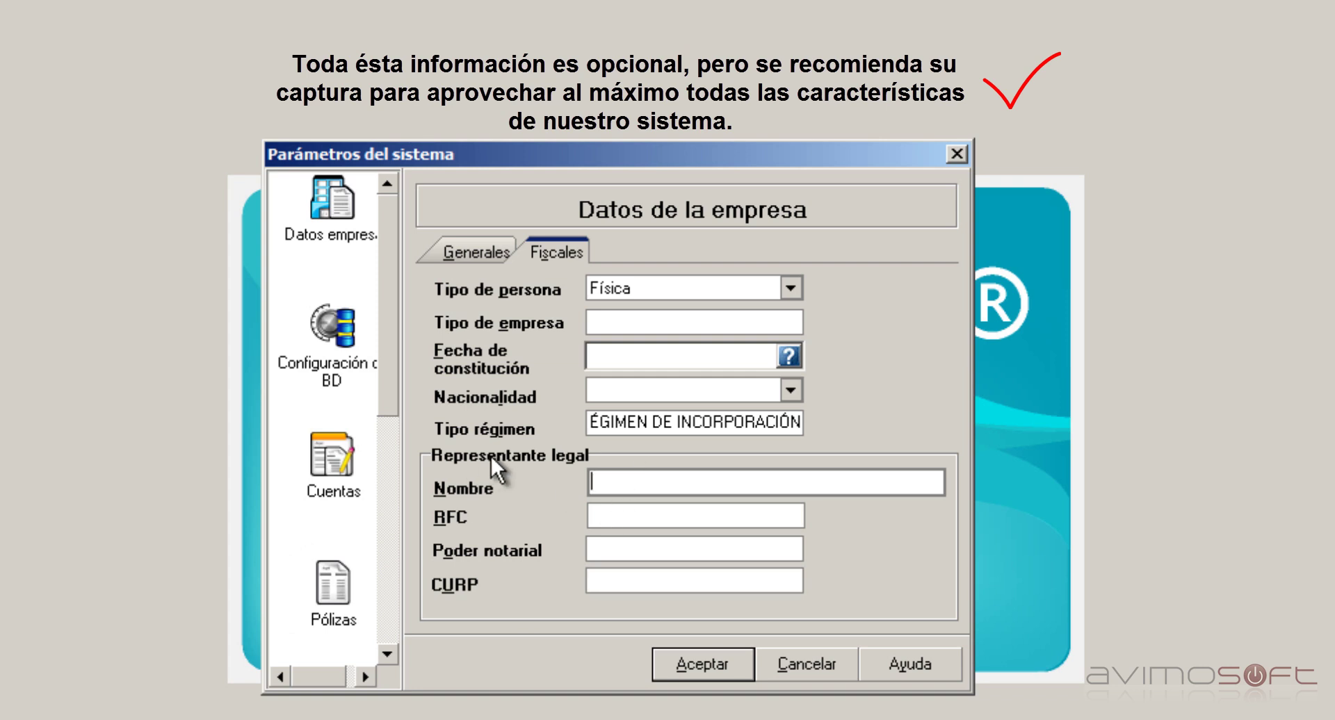
{"action": "left_click", "coordinate": [618, 516]}
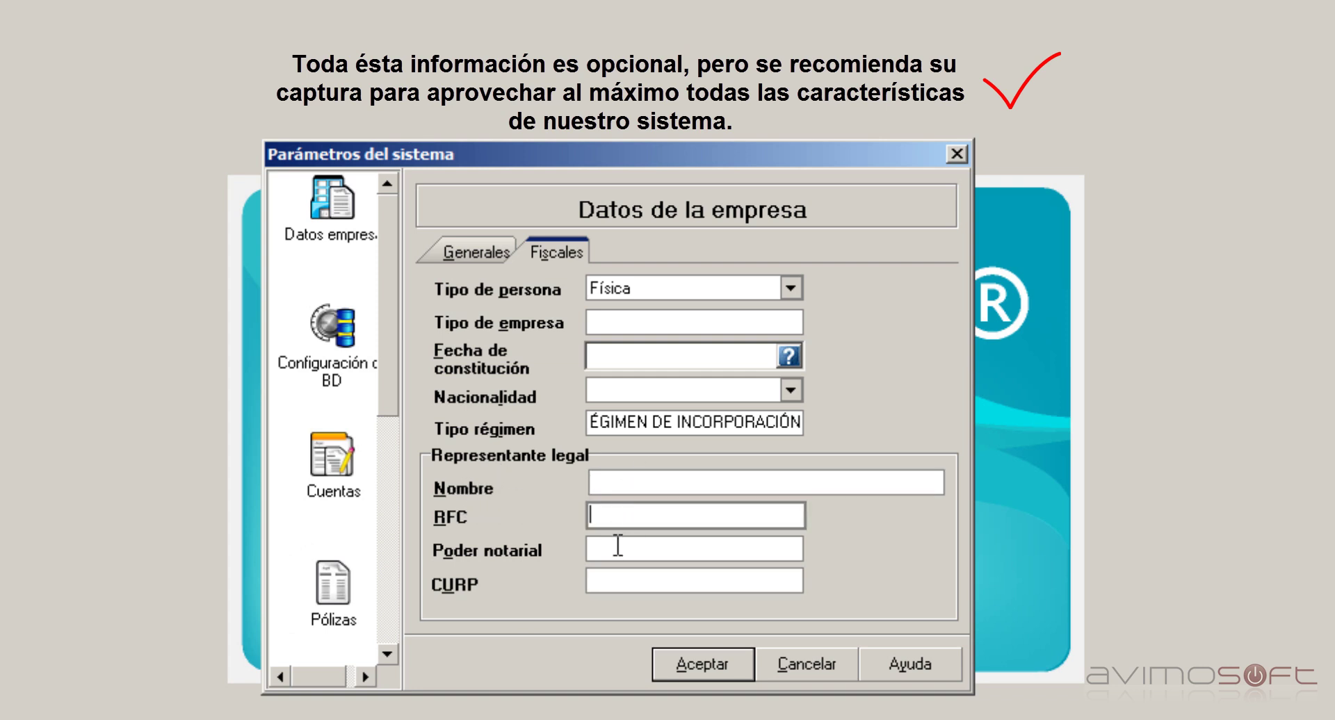
{"action": "left_click", "coordinate": [617, 548]}
{"action": "left_click", "coordinate": [637, 591]}
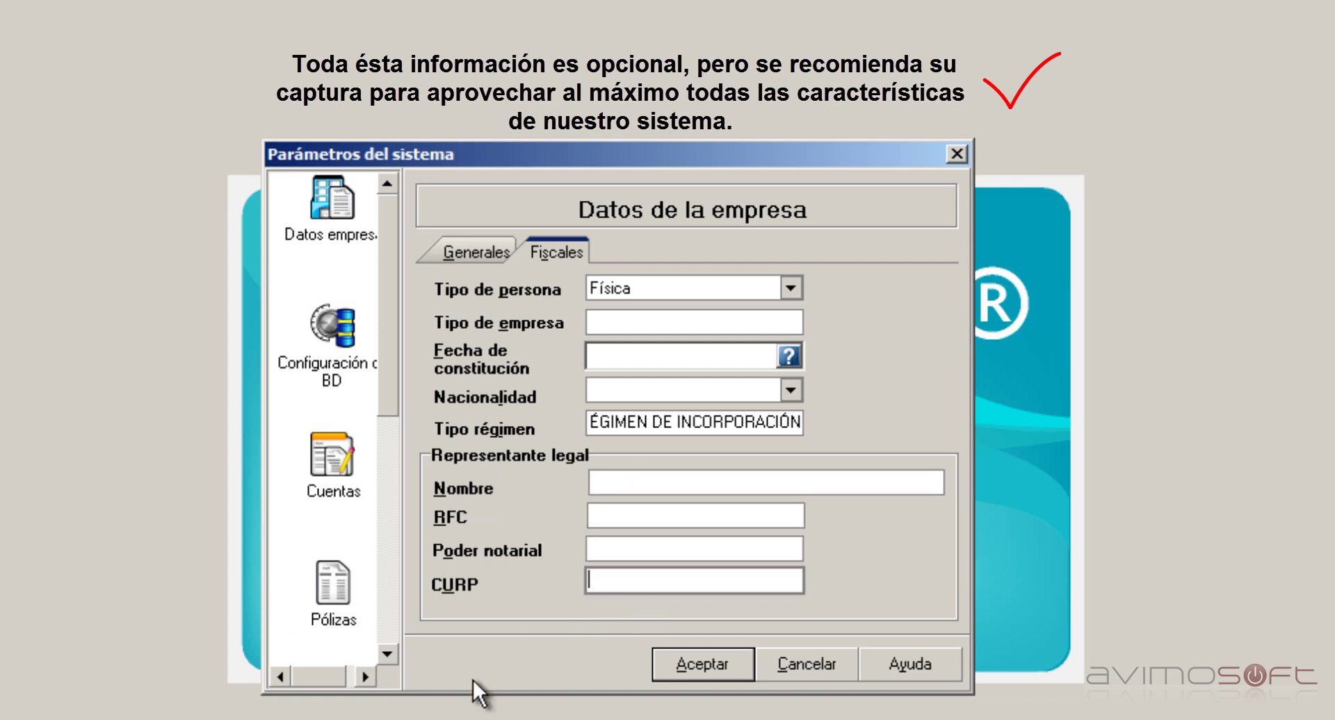
{"action": "left_click", "coordinate": [483, 255]}
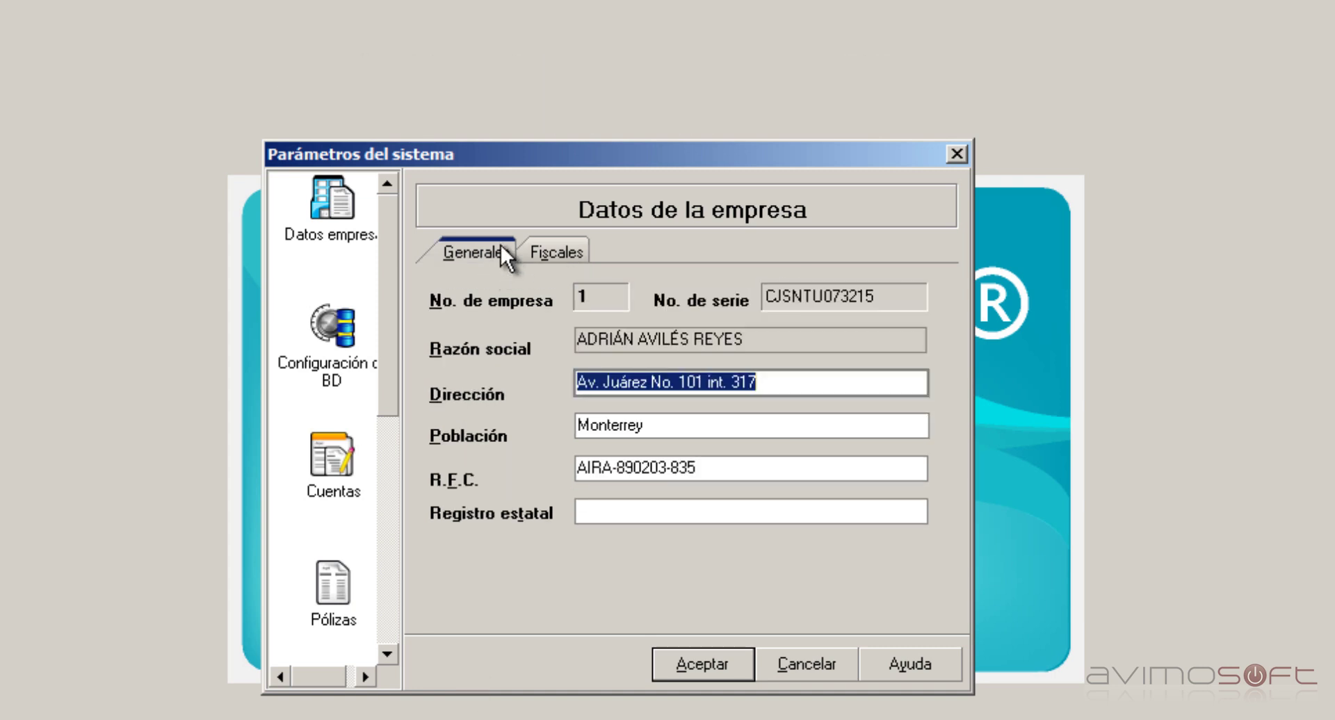
Go to the database configuration section of the system parameters and open the advanced database configuration.
{"action": "left_click", "coordinate": [341, 379]}
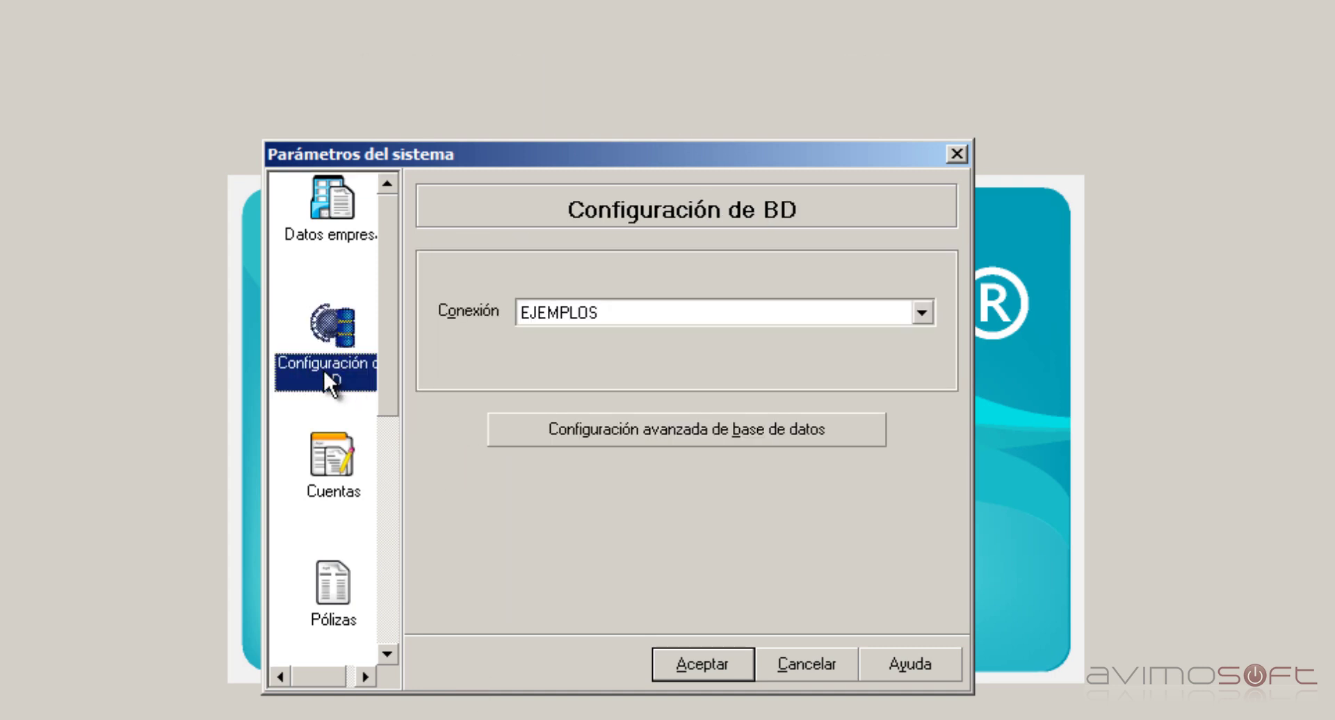
{"action": "left_click", "coordinate": [361, 676]}
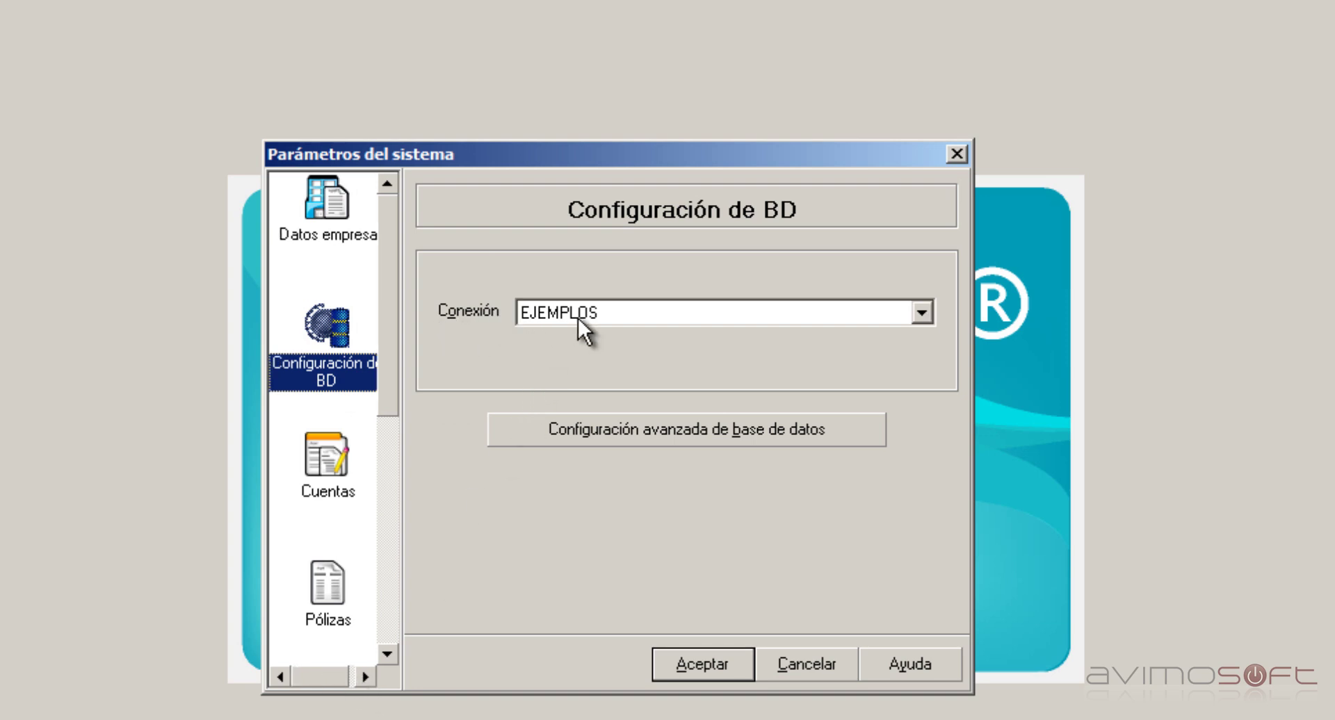
{"action": "left_click", "coordinate": [607, 431]}
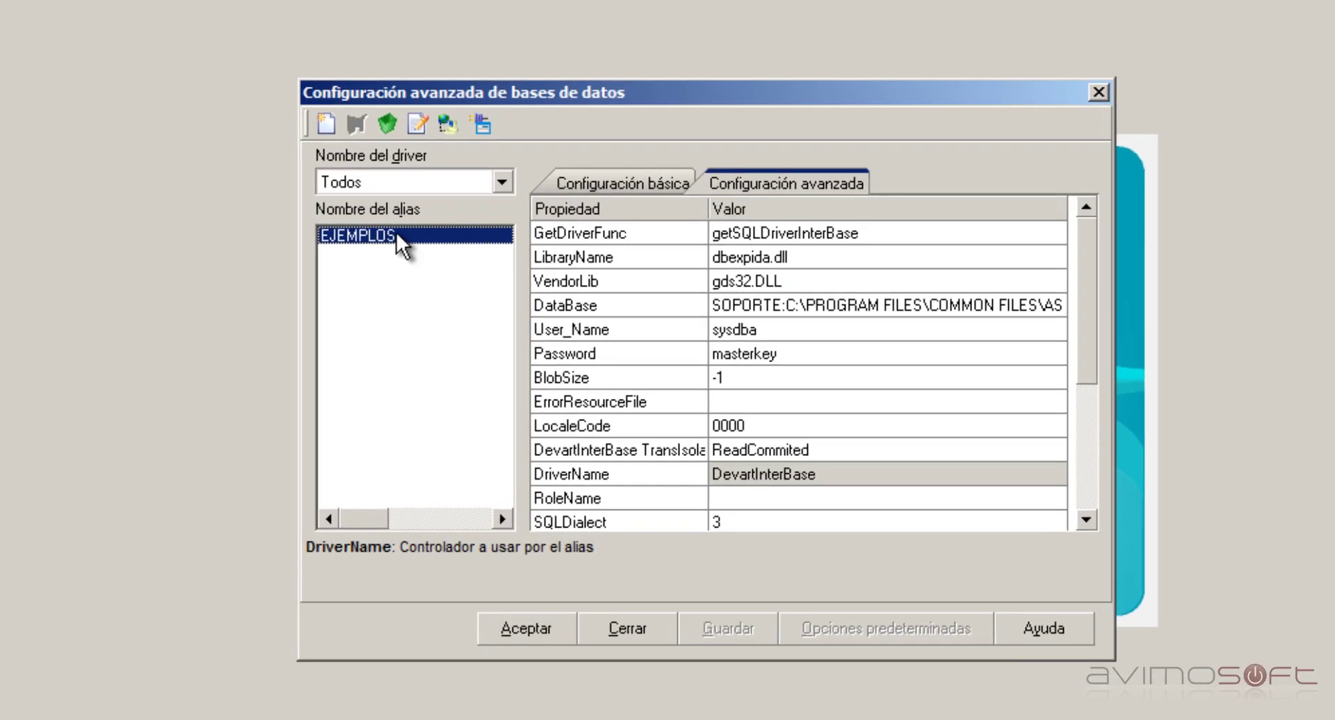
Examine the DataBase path of the EJEMPLOS alias, including its server name, folders and .fdb file name.
{"action": "left_click", "coordinate": [342, 234]}
{"action": "left_click", "coordinate": [774, 314]}
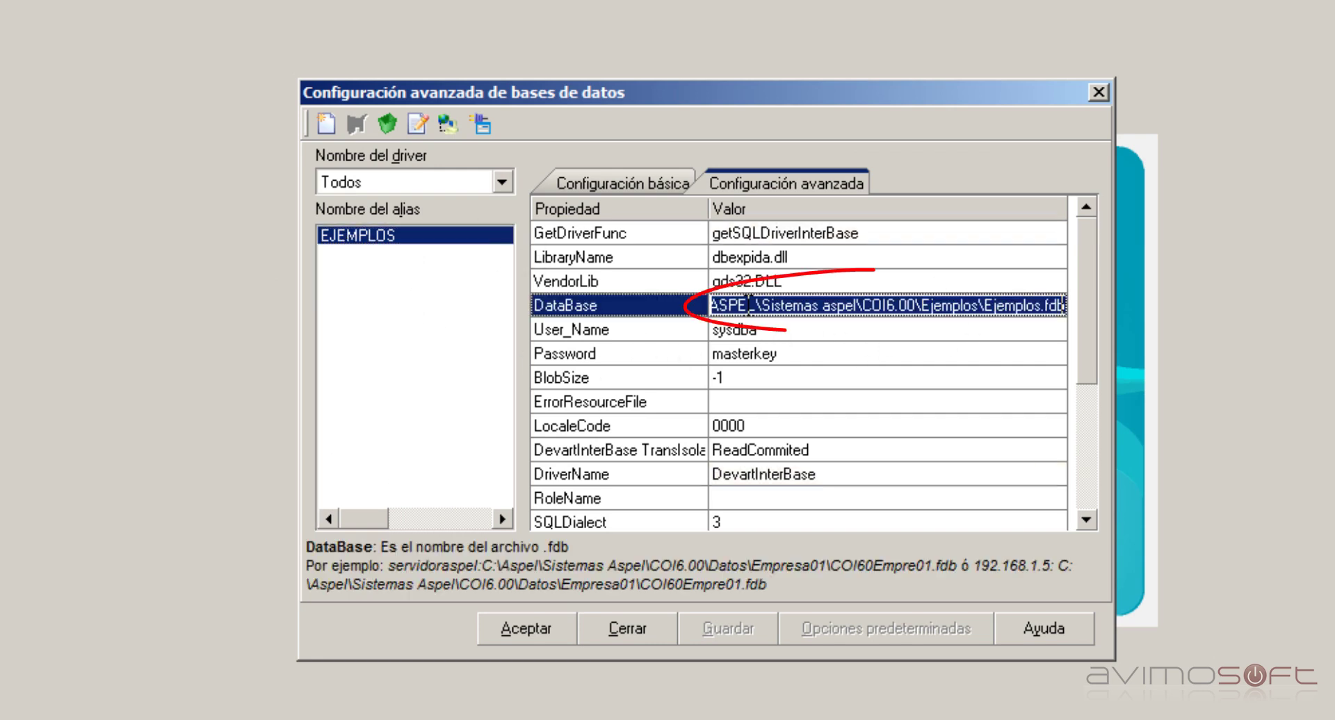
{"action": "left_click_drag", "start_coordinate": [730, 306], "coordinate": [712, 310]}
{"action": "left_click", "coordinate": [784, 308]}
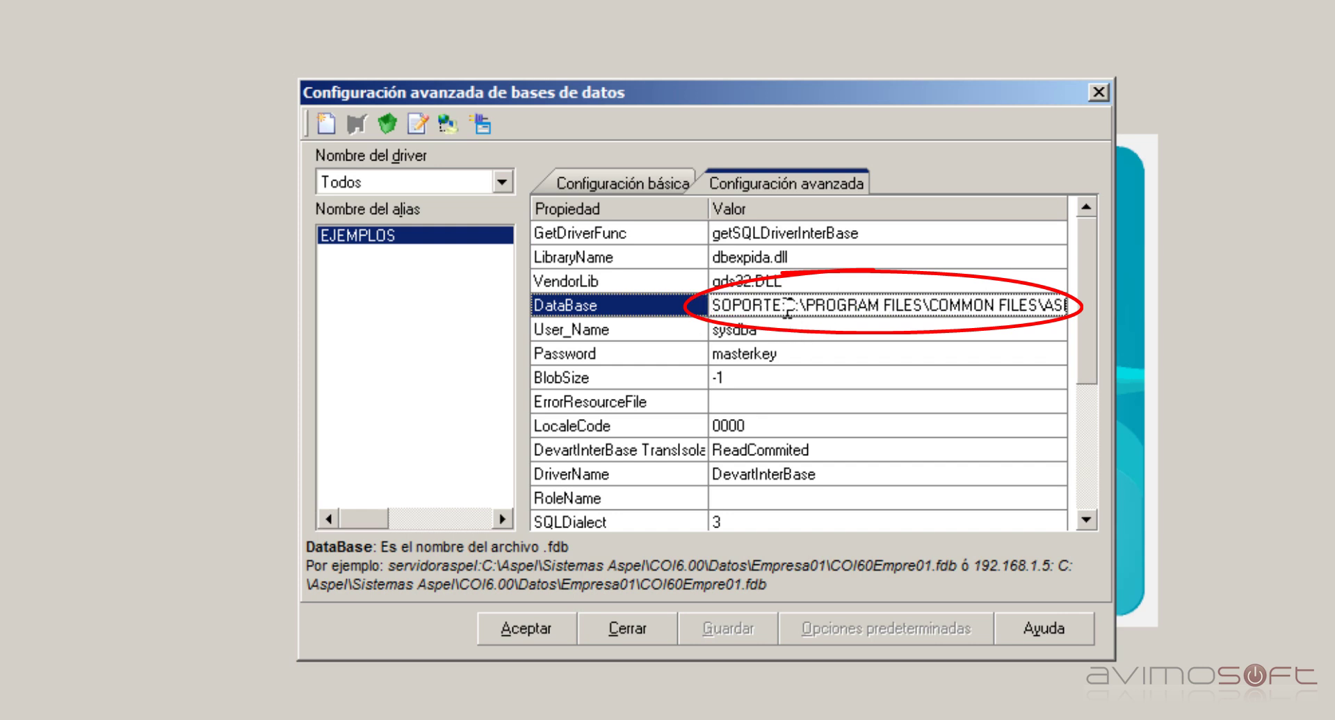
{"action": "left_click_drag", "start_coordinate": [806, 306], "coordinate": [902, 306]}
{"action": "left_click_drag", "start_coordinate": [765, 306], "coordinate": [1085, 306]}
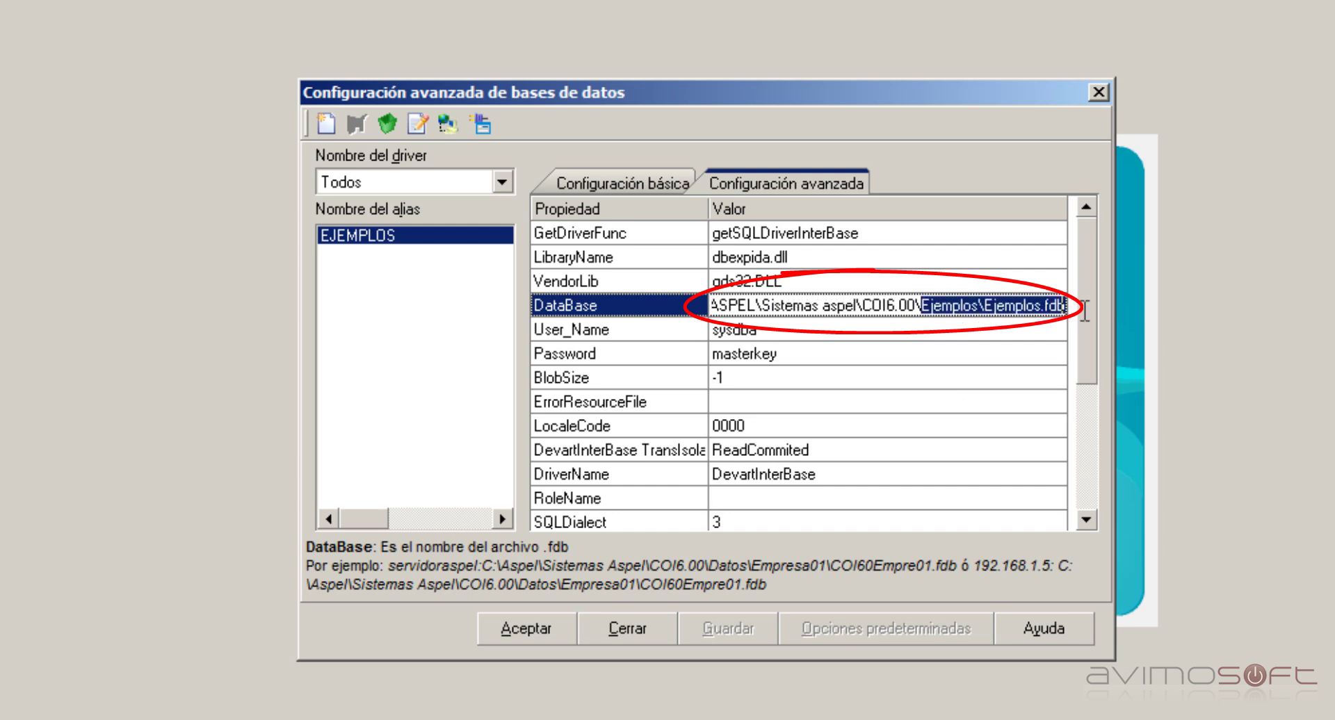
{"action": "left_click", "coordinate": [1024, 306]}
{"action": "left_click_drag", "start_coordinate": [987, 311], "coordinate": [1064, 309]}
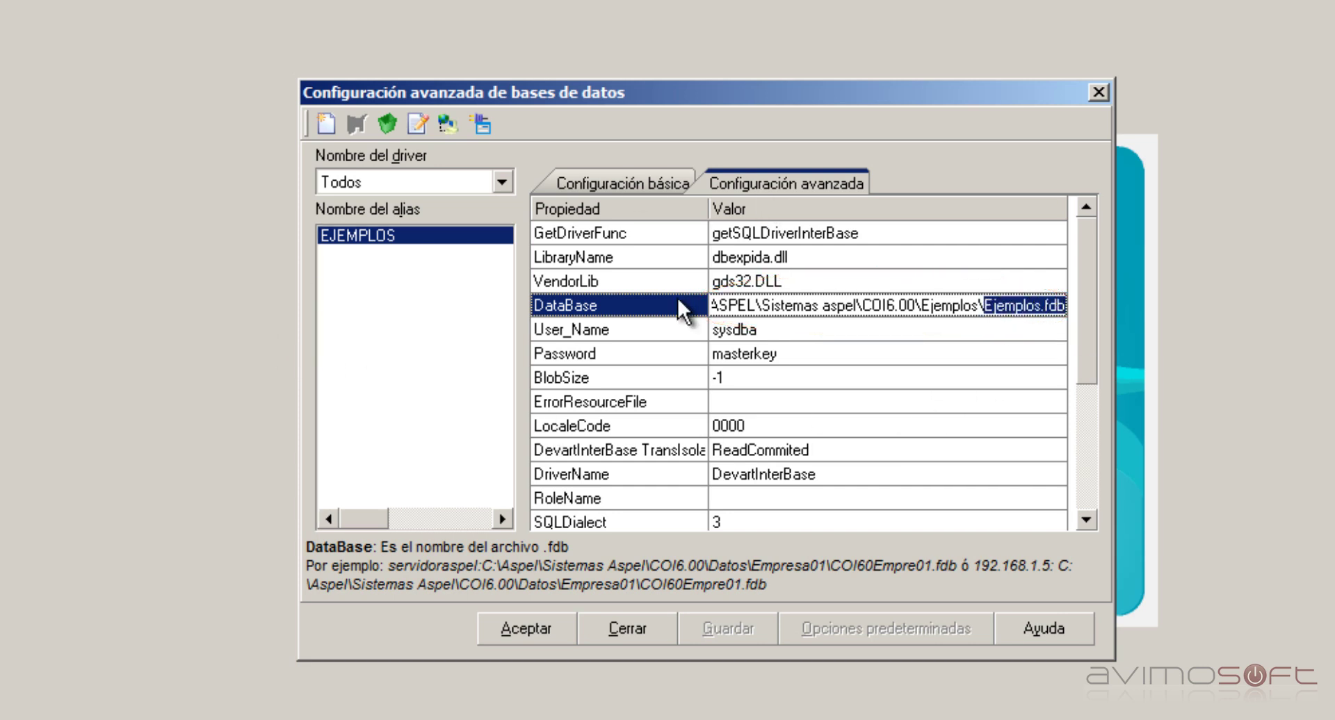
Create a new database alias named EMPRESA01 with the DevartInterBase driver and keep it selected.
{"action": "left_click", "coordinate": [327, 128]}
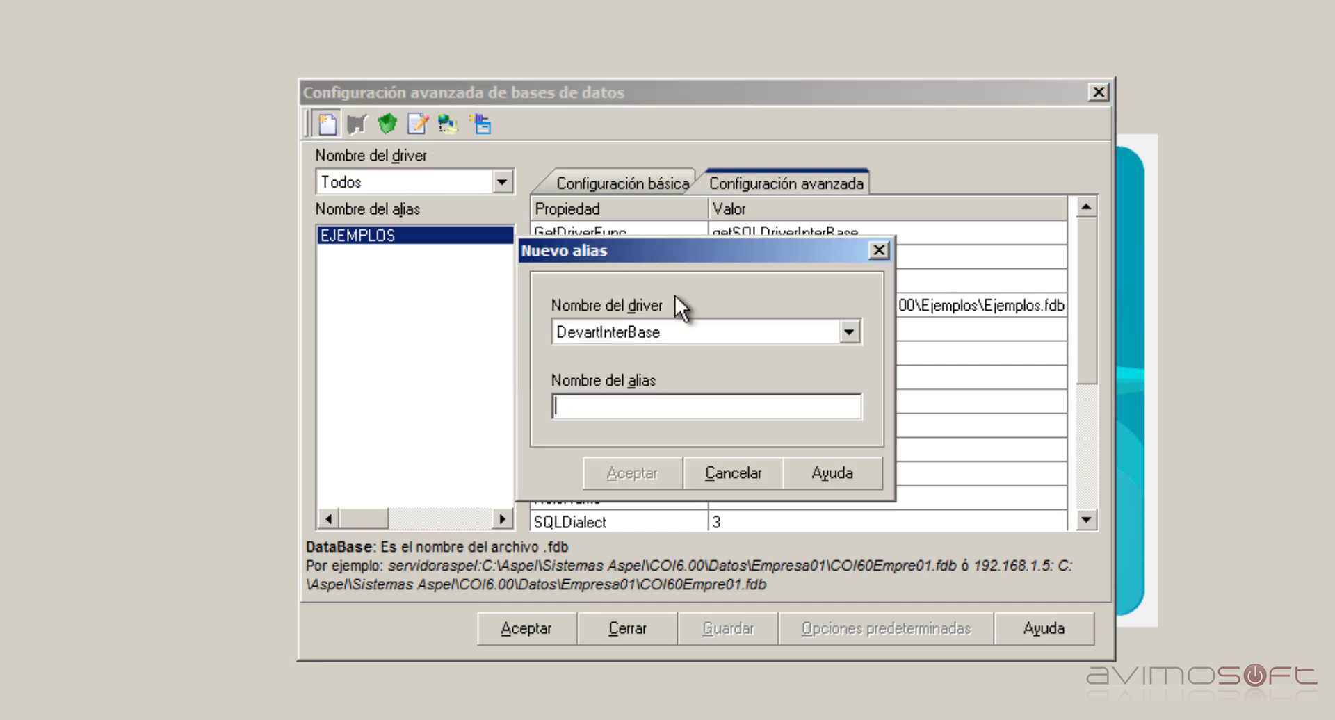
{"action": "left_click_drag", "start_coordinate": [680, 261], "coordinate": [743, 353]}
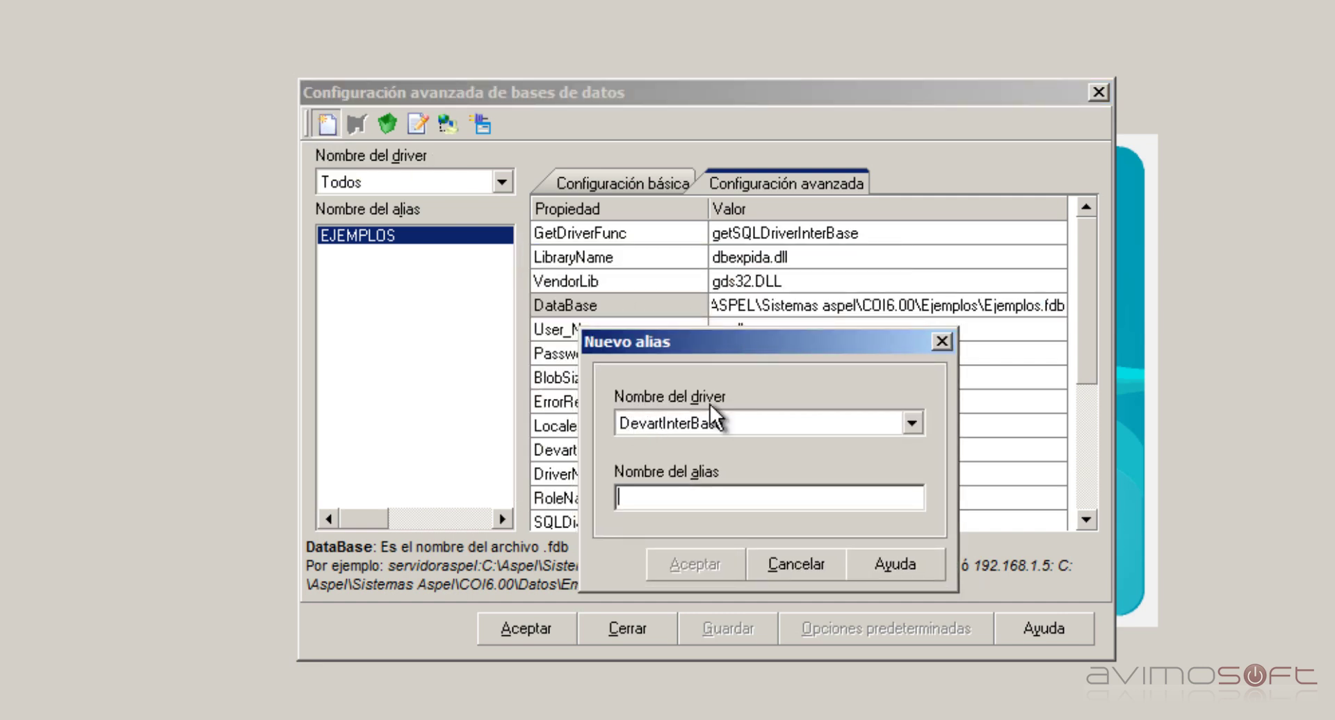
{"action": "left_click", "coordinate": [692, 425]}
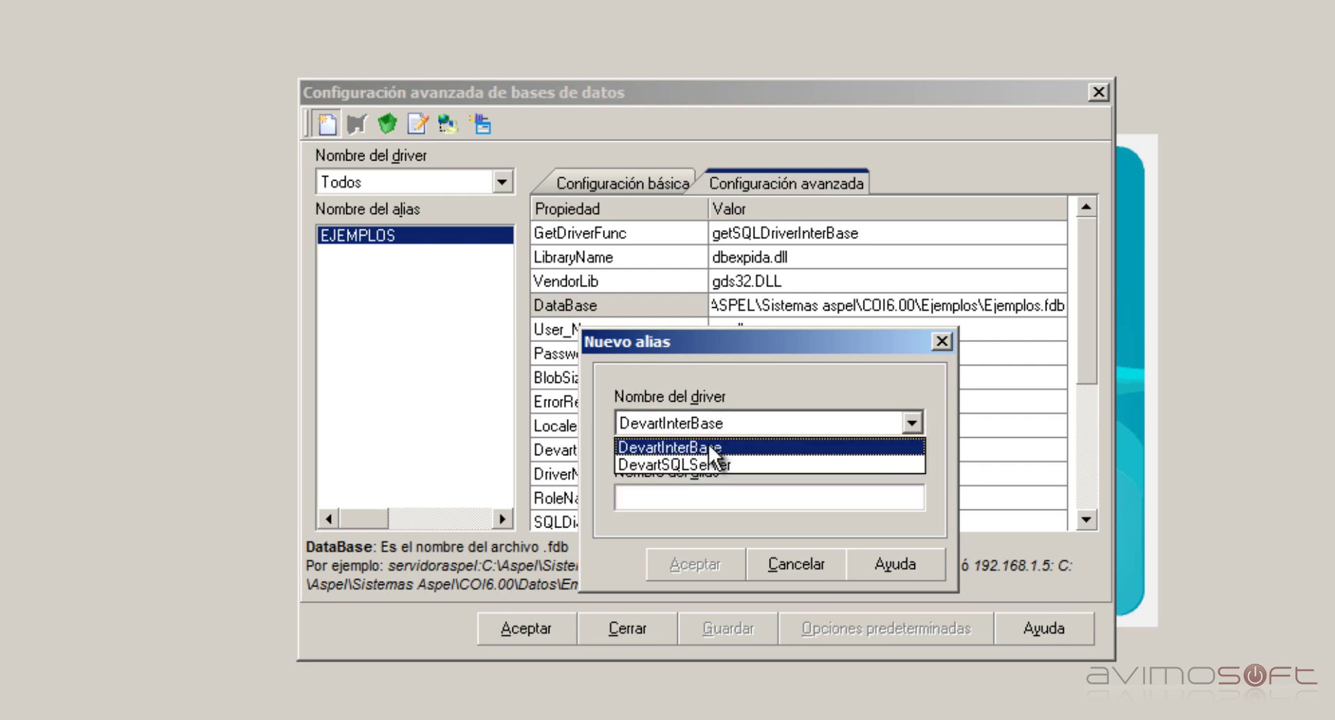
{"action": "left_click", "coordinate": [708, 424]}
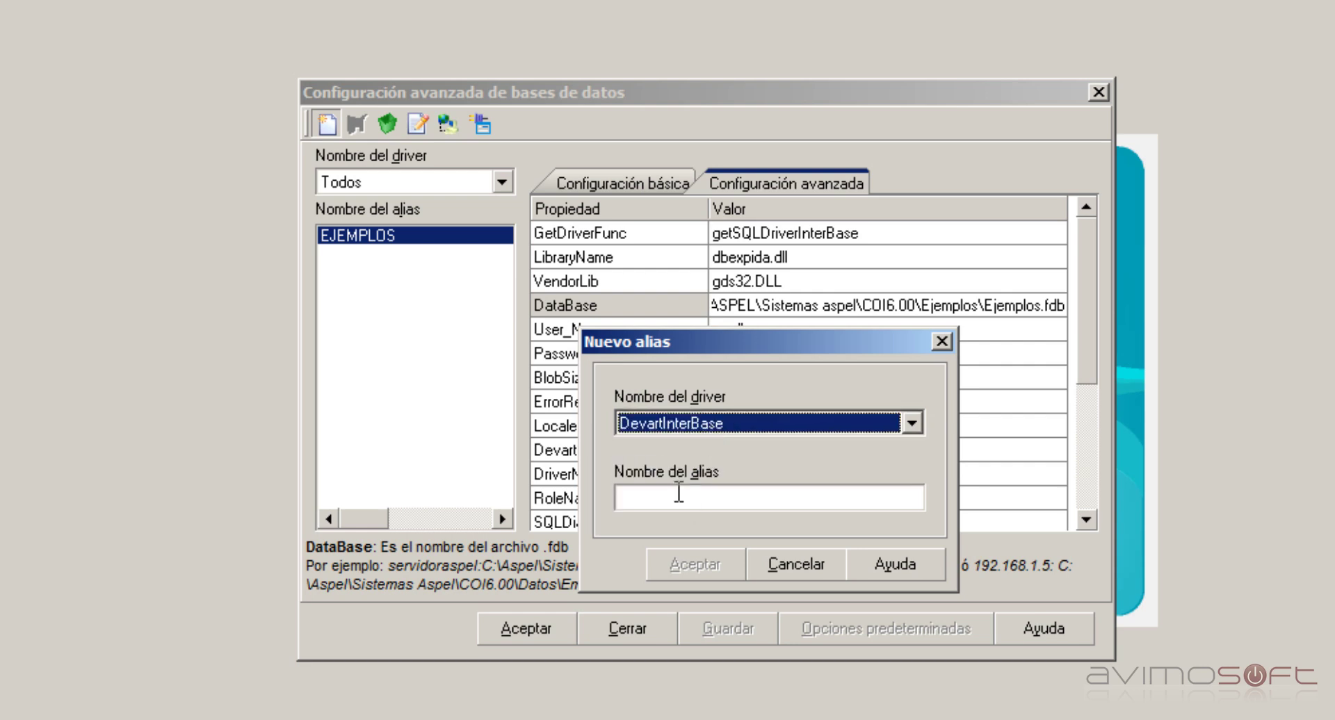
{"action": "left_click", "coordinate": [681, 497]}
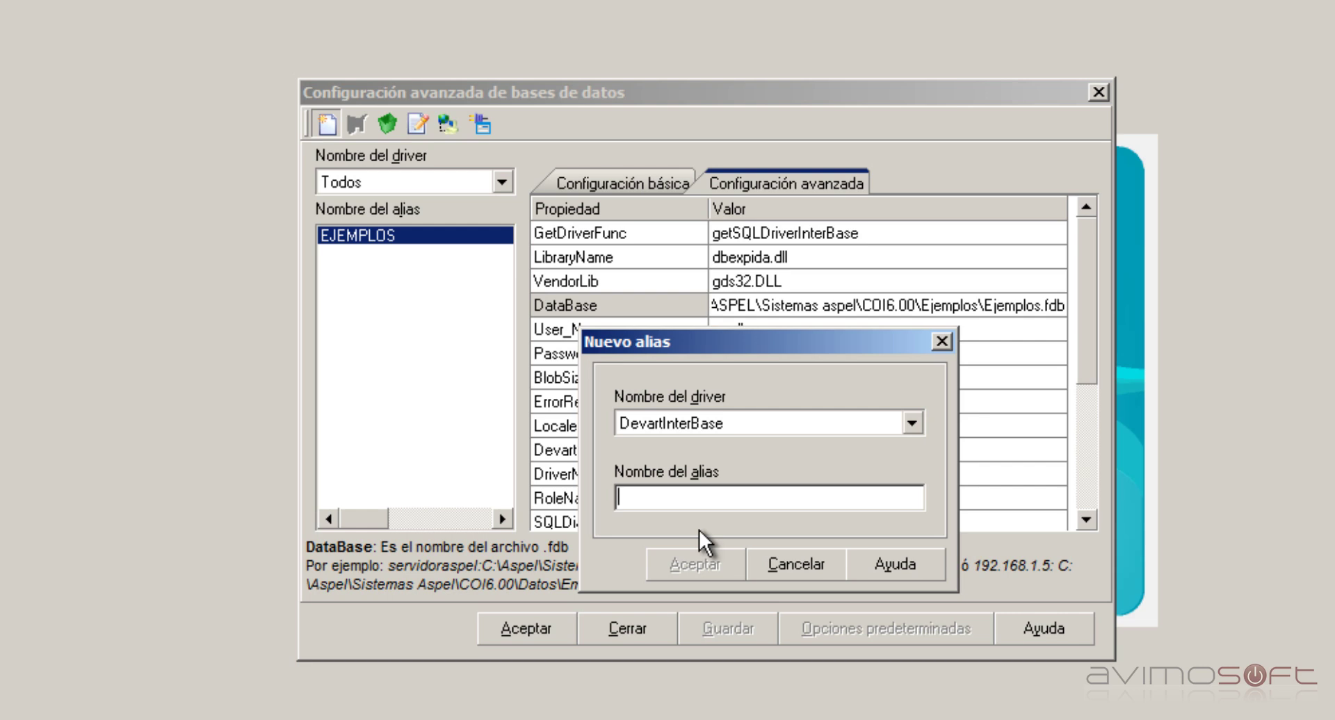
{"action": "type", "text": "EMPRESA"}
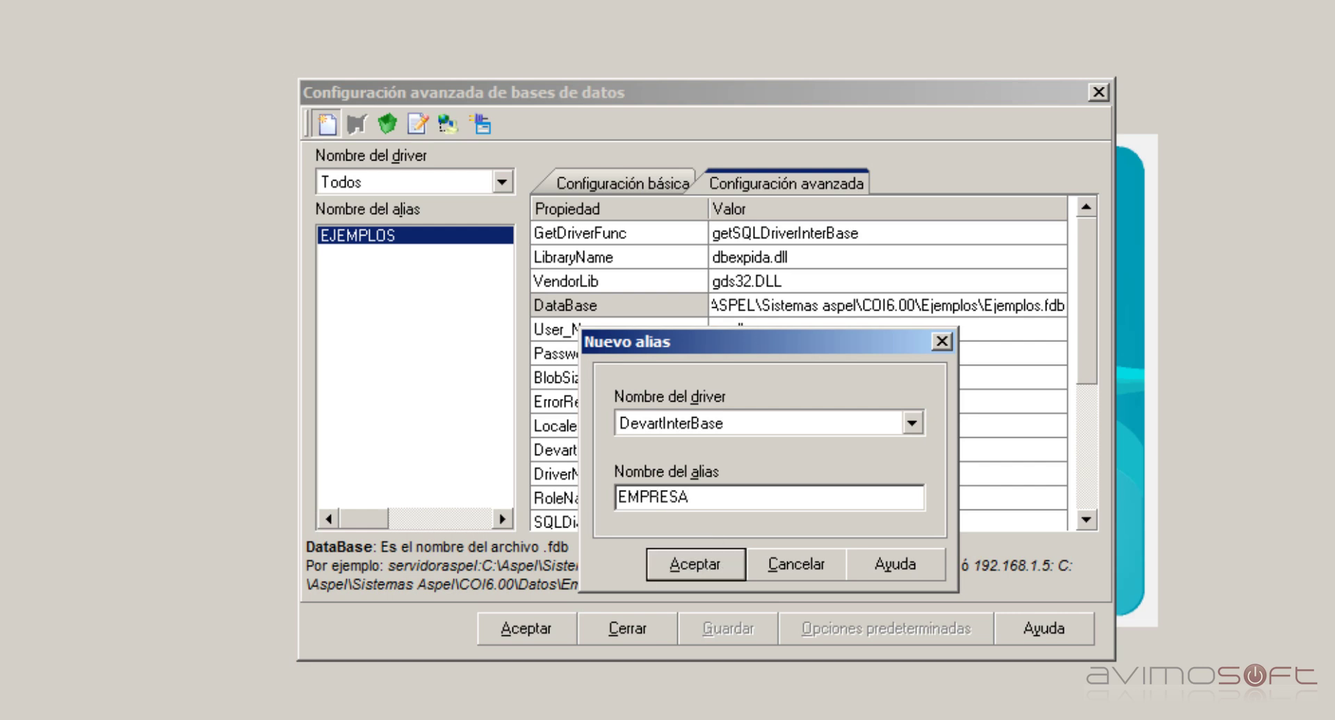
{"action": "type", "text": "01"}
{"action": "left_click", "coordinate": [694, 565]}
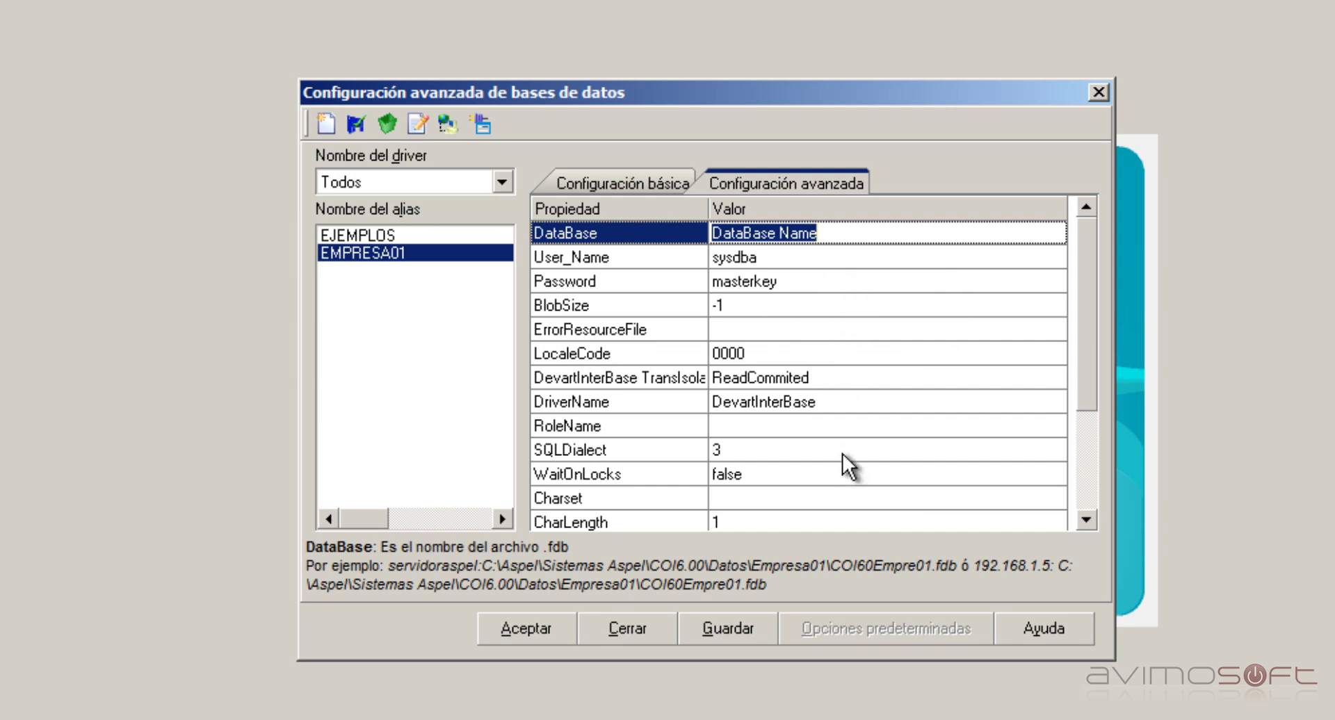
{"action": "left_click", "coordinate": [370, 237]}
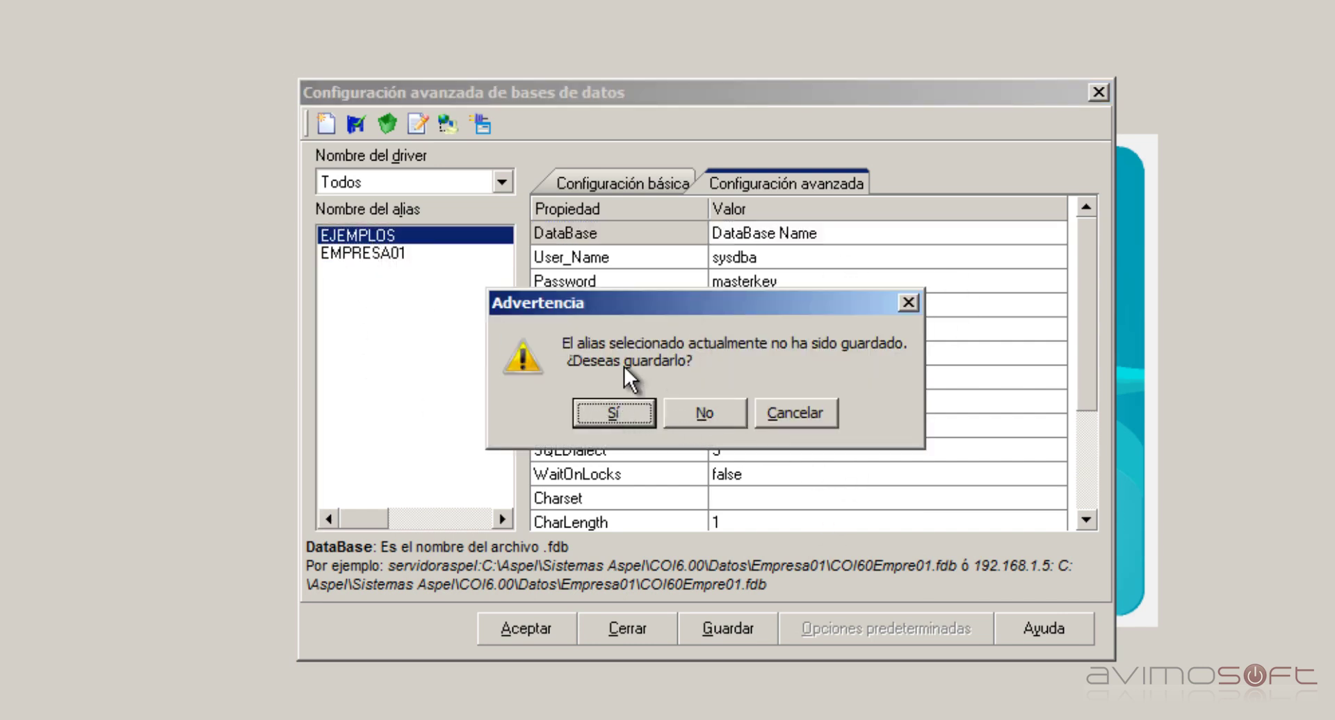
{"action": "left_click", "coordinate": [807, 412]}
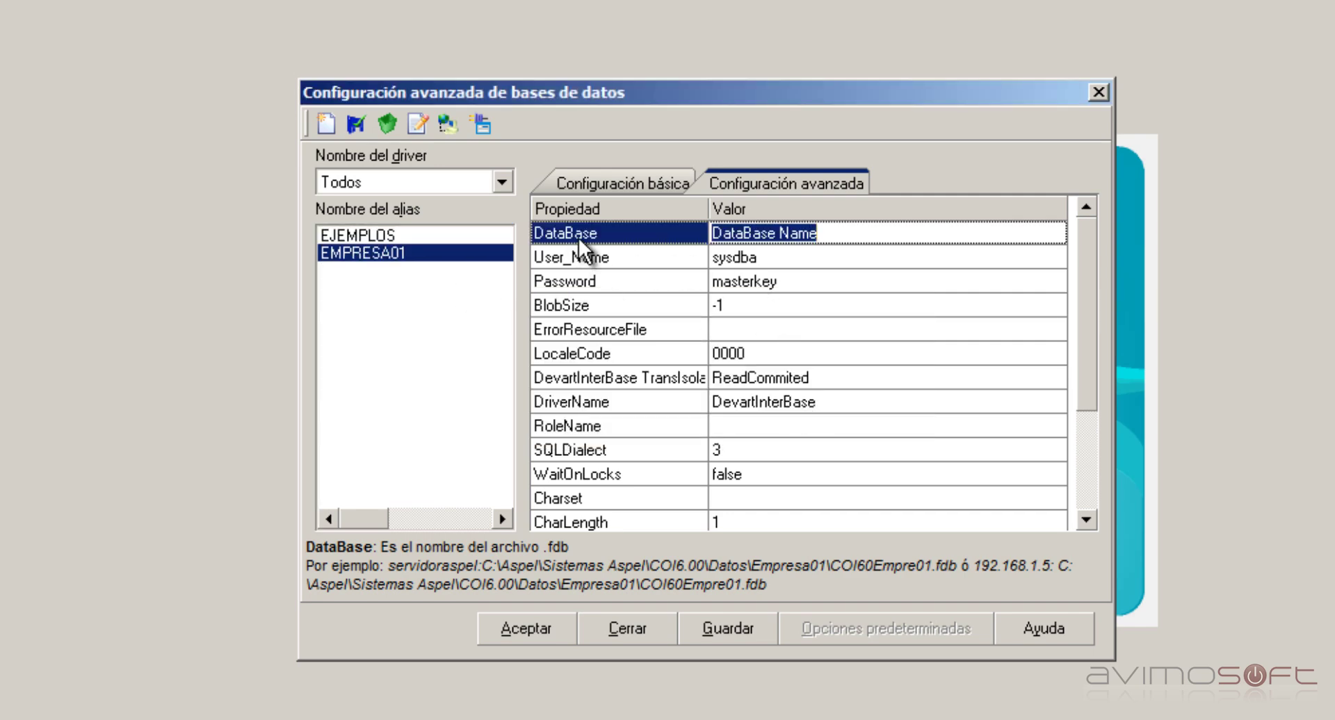
Switch to the Windows file explorer and open C:\Archivos de programa\Common Files\Aspel\Sistemas Aspel\COI6.00\ejemplos.
{"action": "left_click_drag", "start_coordinate": [822, 232], "coordinate": [699, 233]}
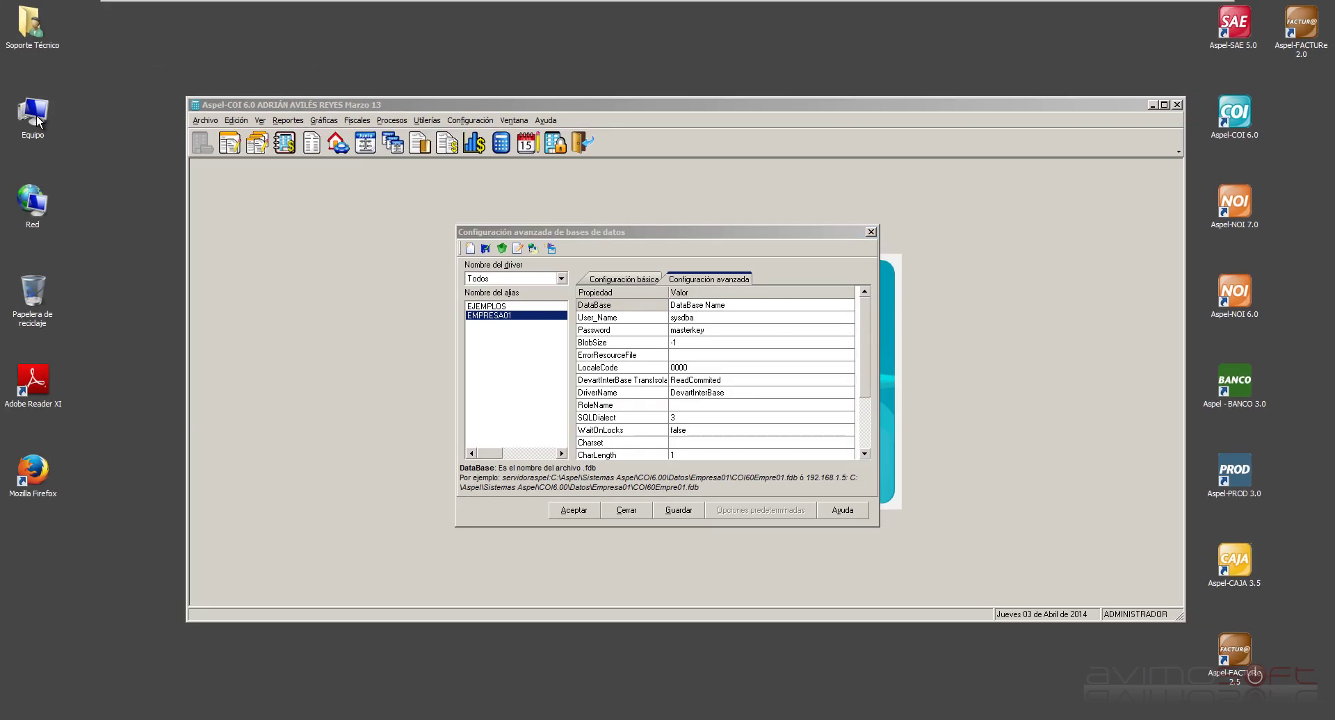
{"action": "key", "text": "super+e"}
{"action": "left_click_drag", "start_coordinate": [630, 265], "coordinate": [845, 373]}
{"action": "left_click", "coordinate": [641, 471]}
{"action": "double_click", "coordinate": [641, 471]}
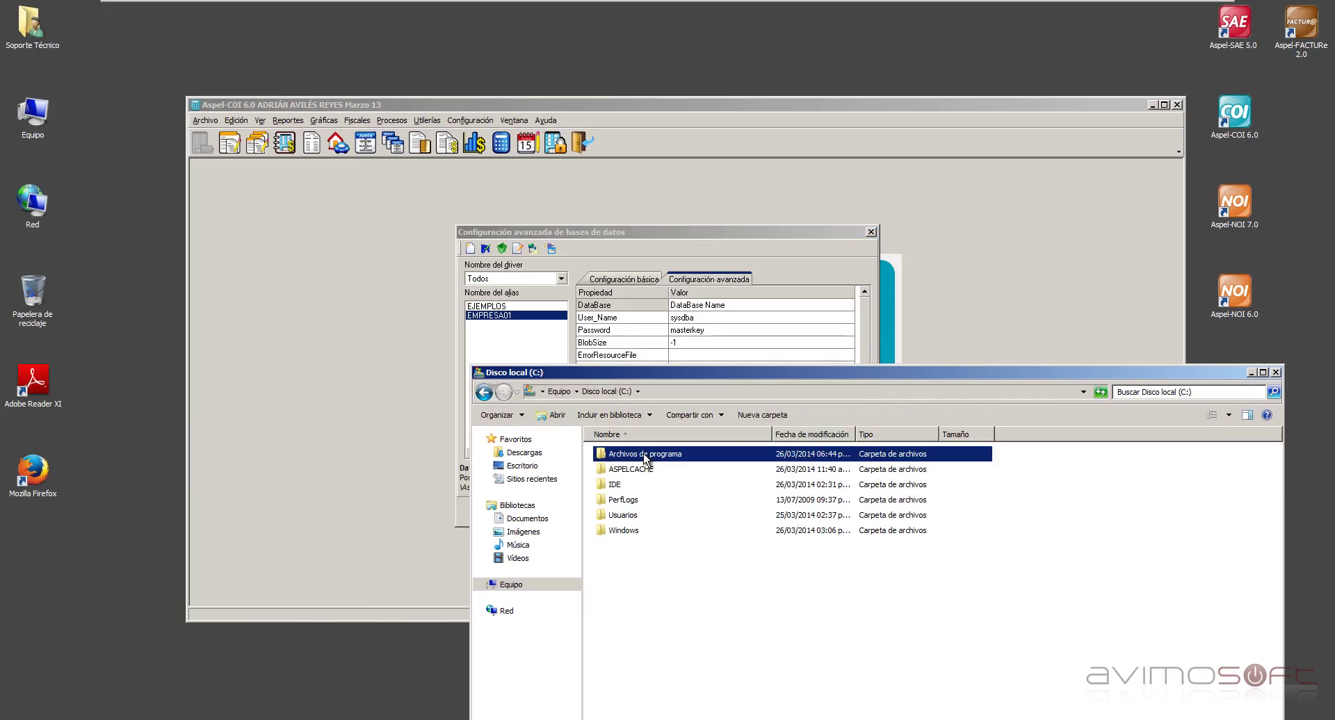
{"action": "double_click", "coordinate": [639, 455]}
{"action": "double_click", "coordinate": [636, 485]}
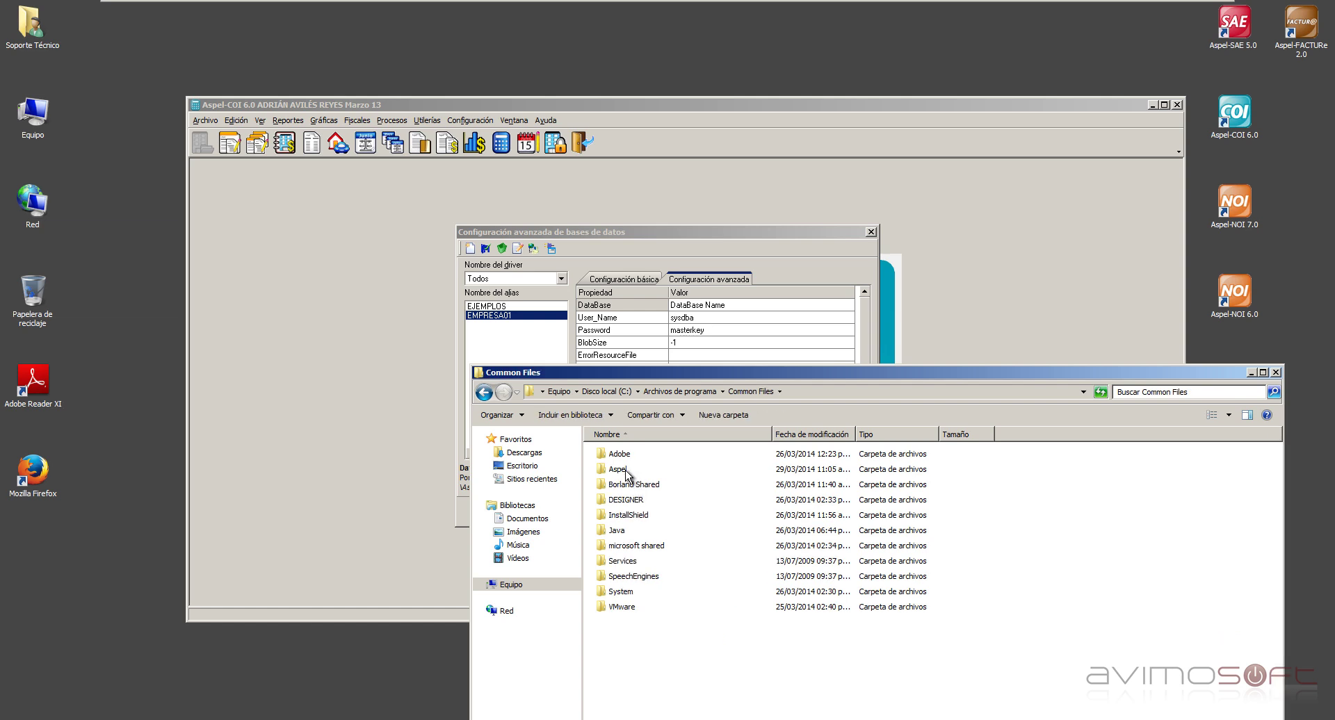
{"action": "double_click", "coordinate": [626, 469]}
{"action": "double_click", "coordinate": [649, 636]}
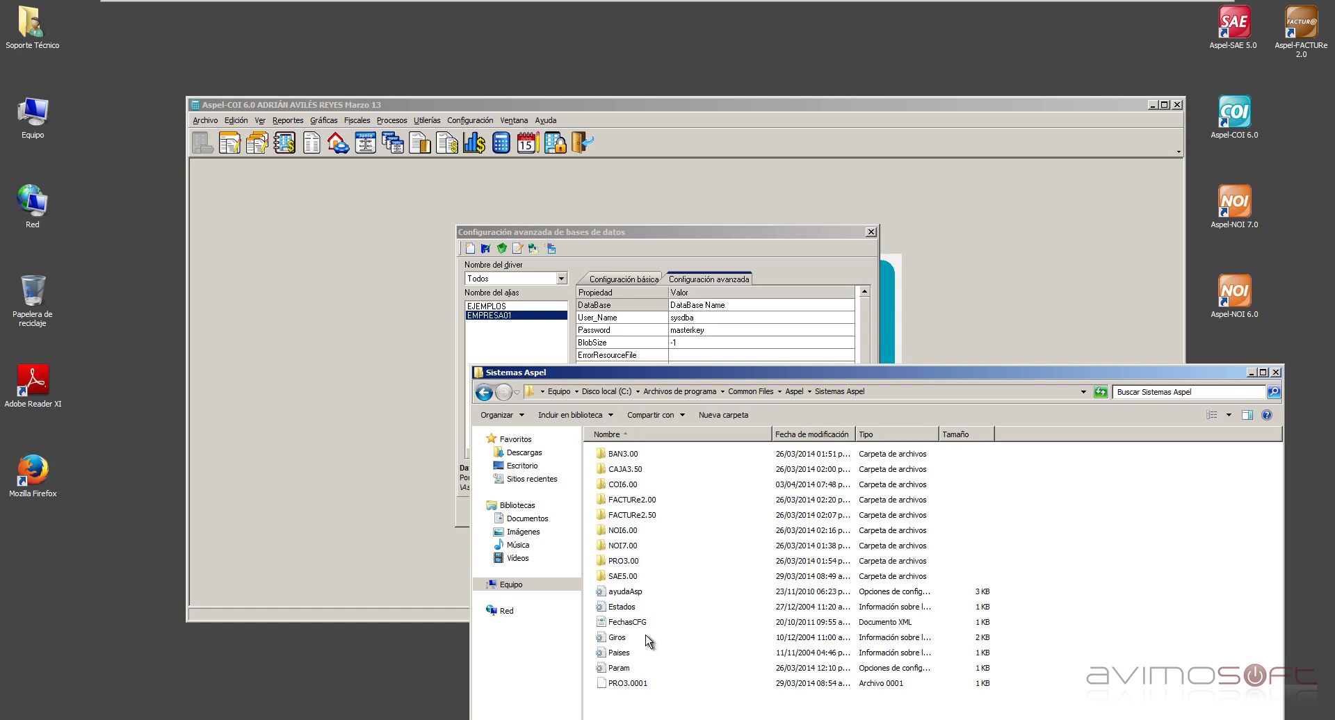
{"action": "double_click", "coordinate": [628, 487]}
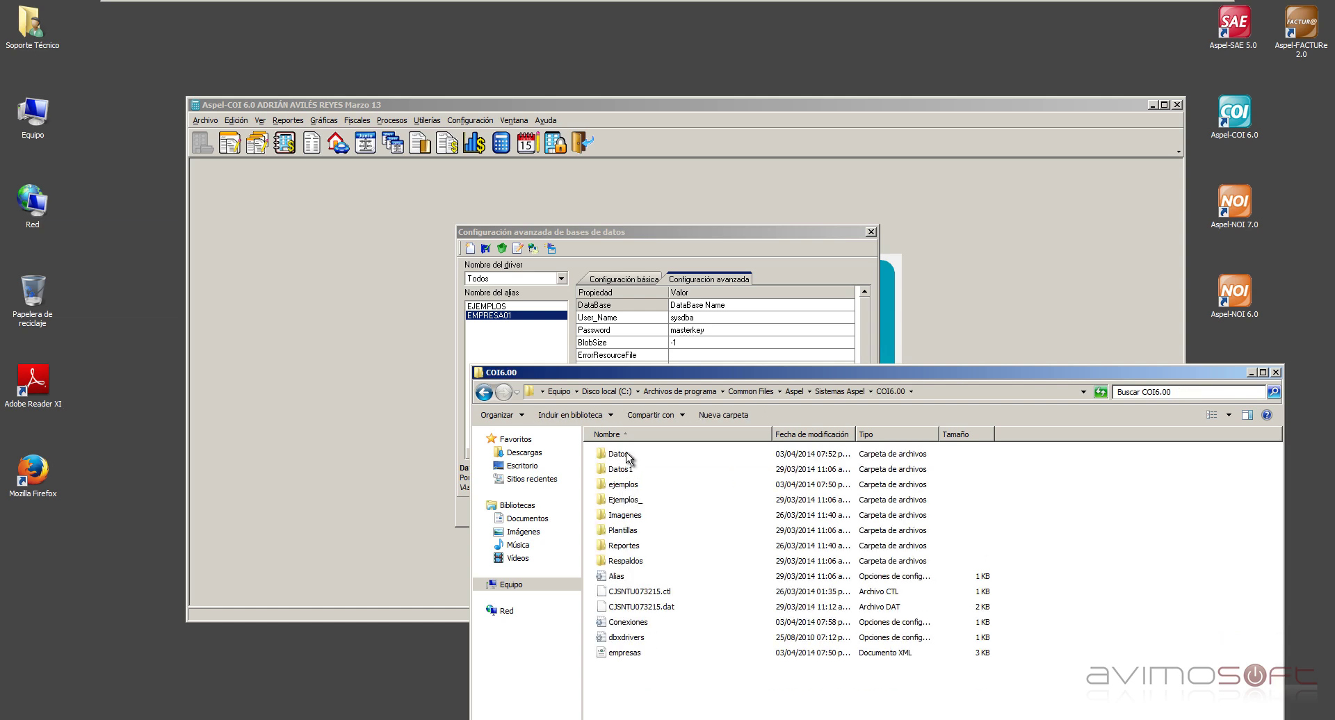
{"action": "double_click", "coordinate": [634, 485]}
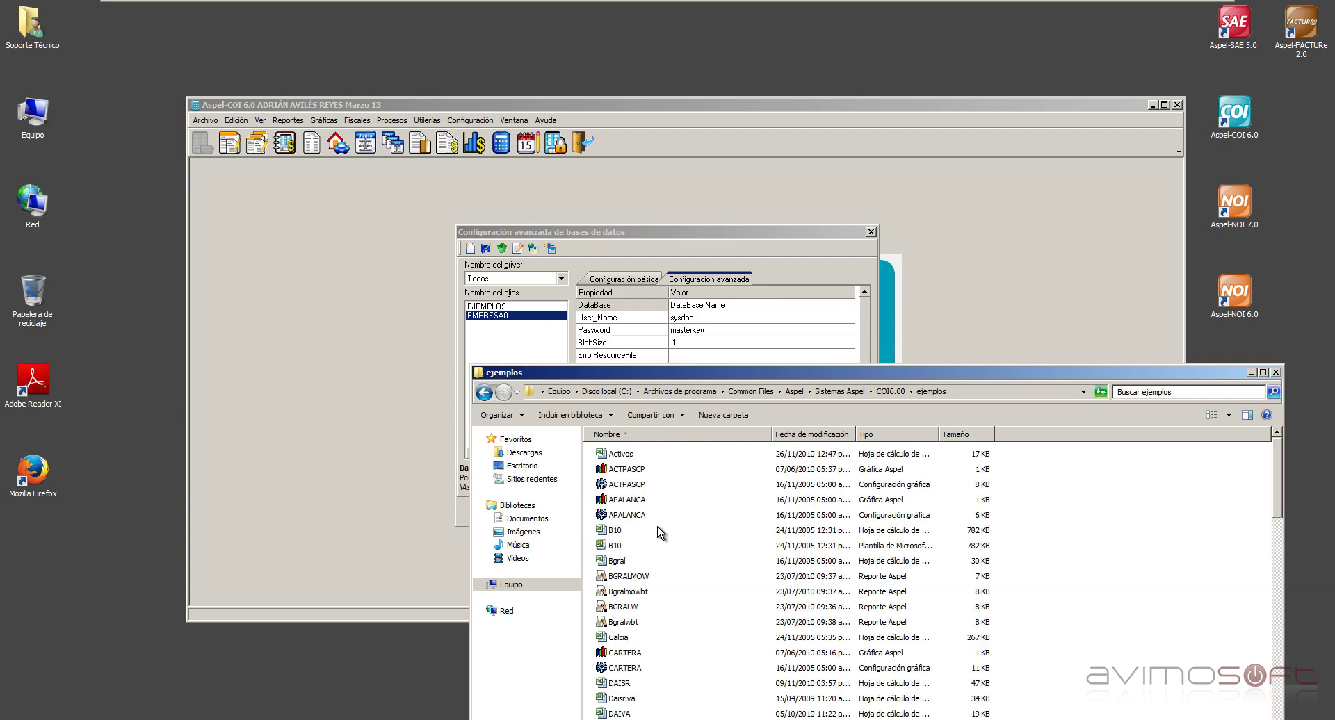
Locate the EJEMPLOS.FDB database file in the ejemplos folder and select it.
{"action": "scroll", "coordinate": [657, 532], "scroll_direction": "down", "scroll_amount": 5}
{"action": "scroll", "coordinate": [643, 521], "scroll_direction": "down", "scroll_amount": 4}
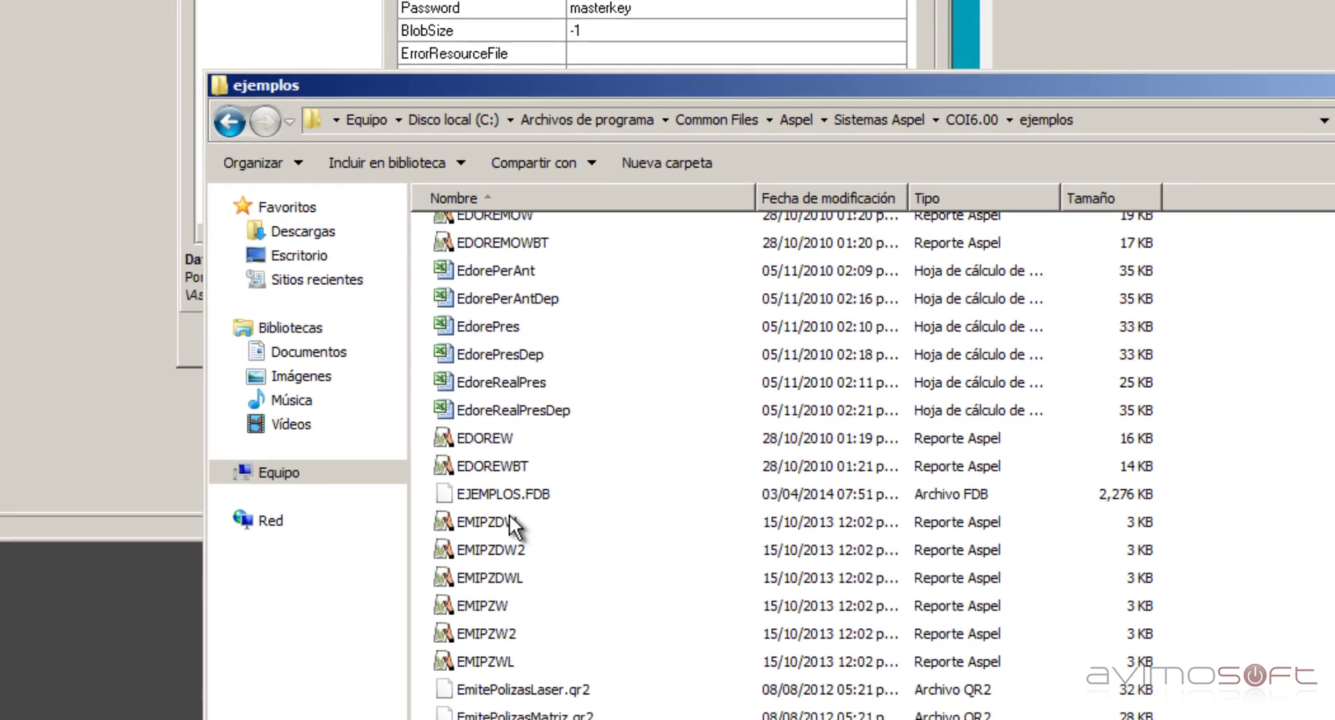
{"action": "left_click", "coordinate": [502, 496]}
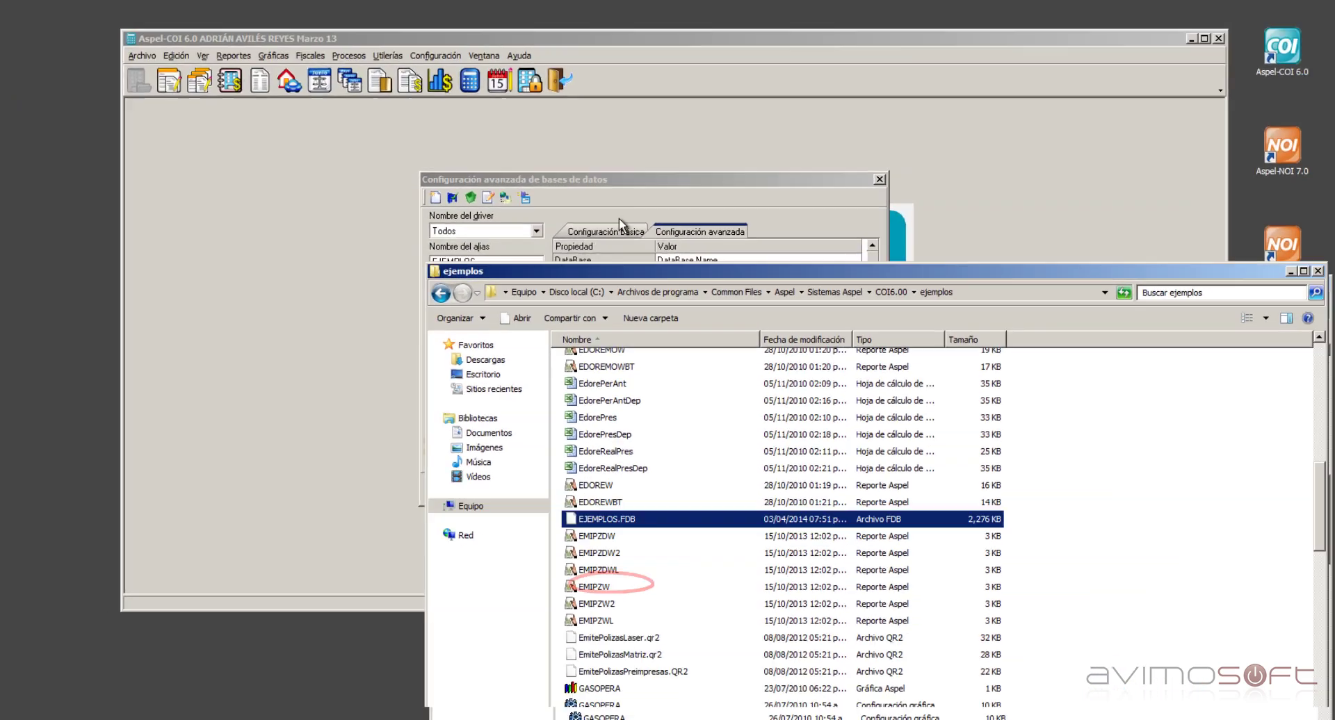
Return to the COI6.00 folder and look at the option for making a new folder there, without creating one.
{"action": "left_click_drag", "start_coordinate": [619, 271], "coordinate": [595, 111]}
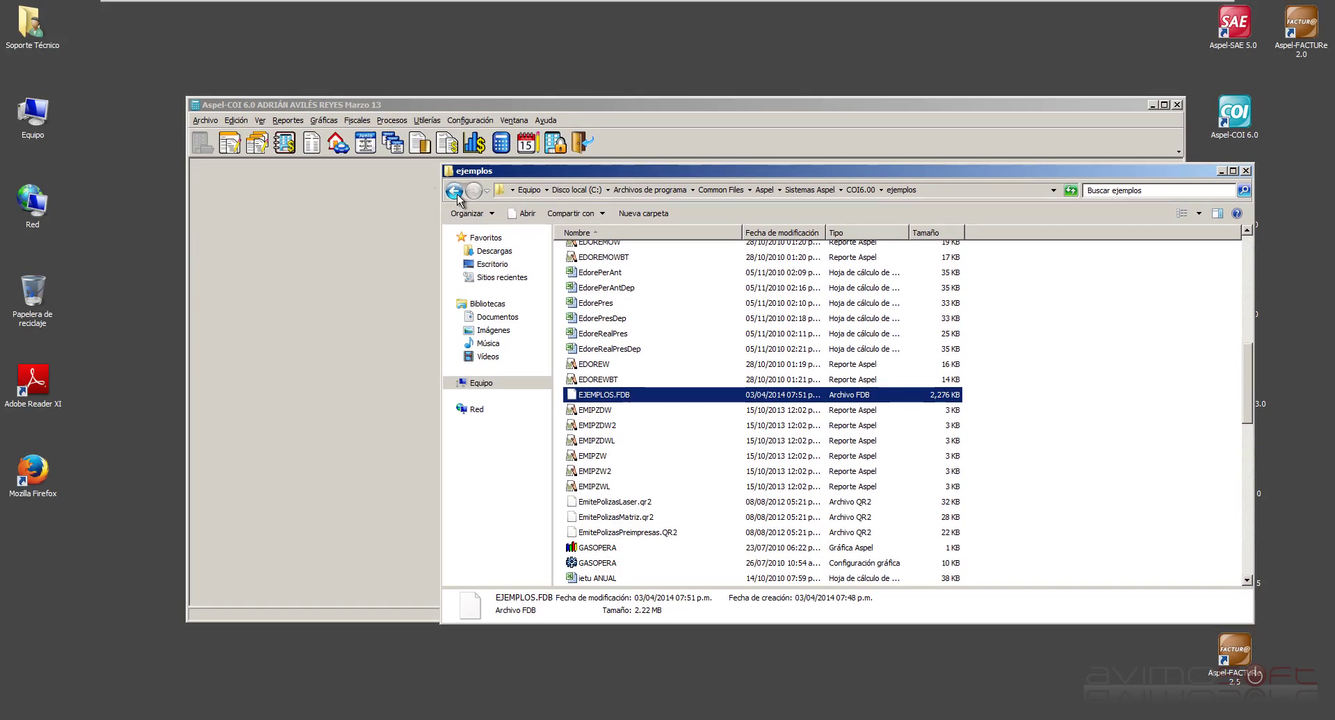
{"action": "left_click", "coordinate": [455, 195]}
{"action": "right_click", "coordinate": [602, 496]}
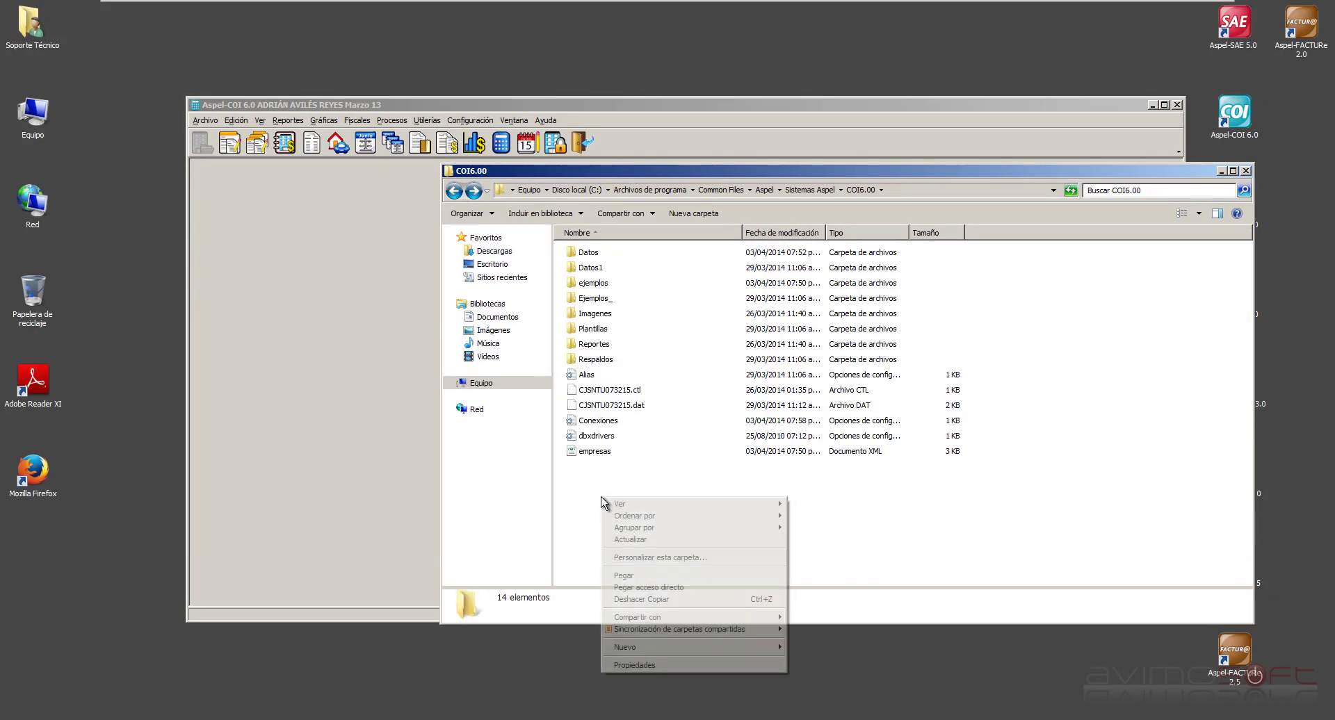
{"action": "mouse_move", "coordinate": [640, 648]}
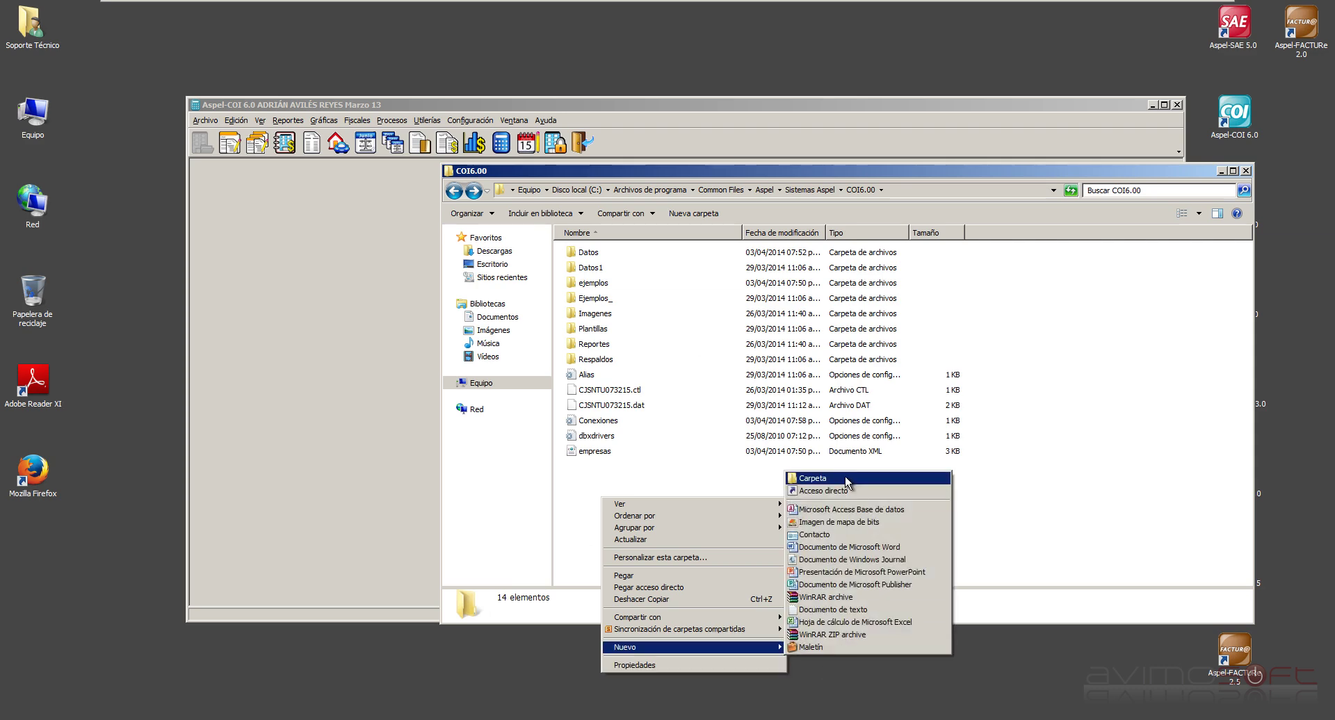
{"action": "left_click", "coordinate": [600, 475]}
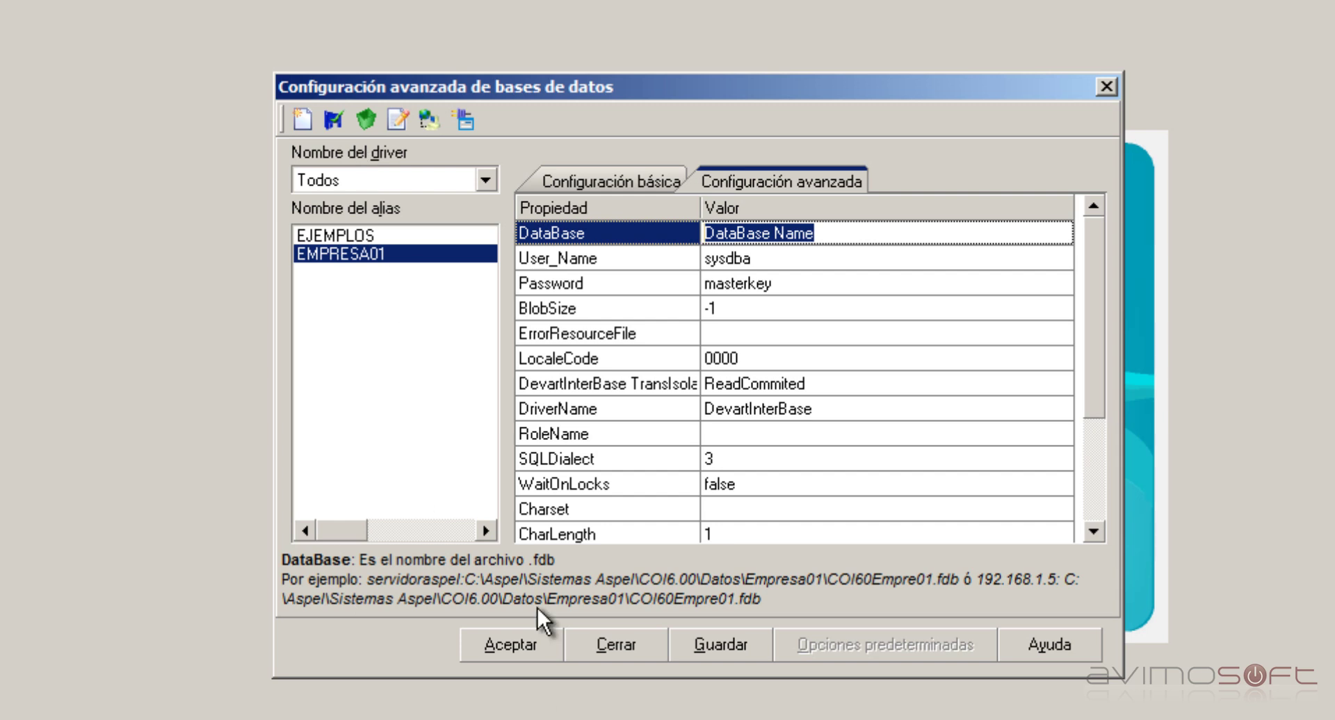
Close the advanced database configuration without saving the EMPRESA01 alias, and keep EJEMPLOS as the Conexión after checking its list.
{"action": "left_click", "coordinate": [621, 647]}
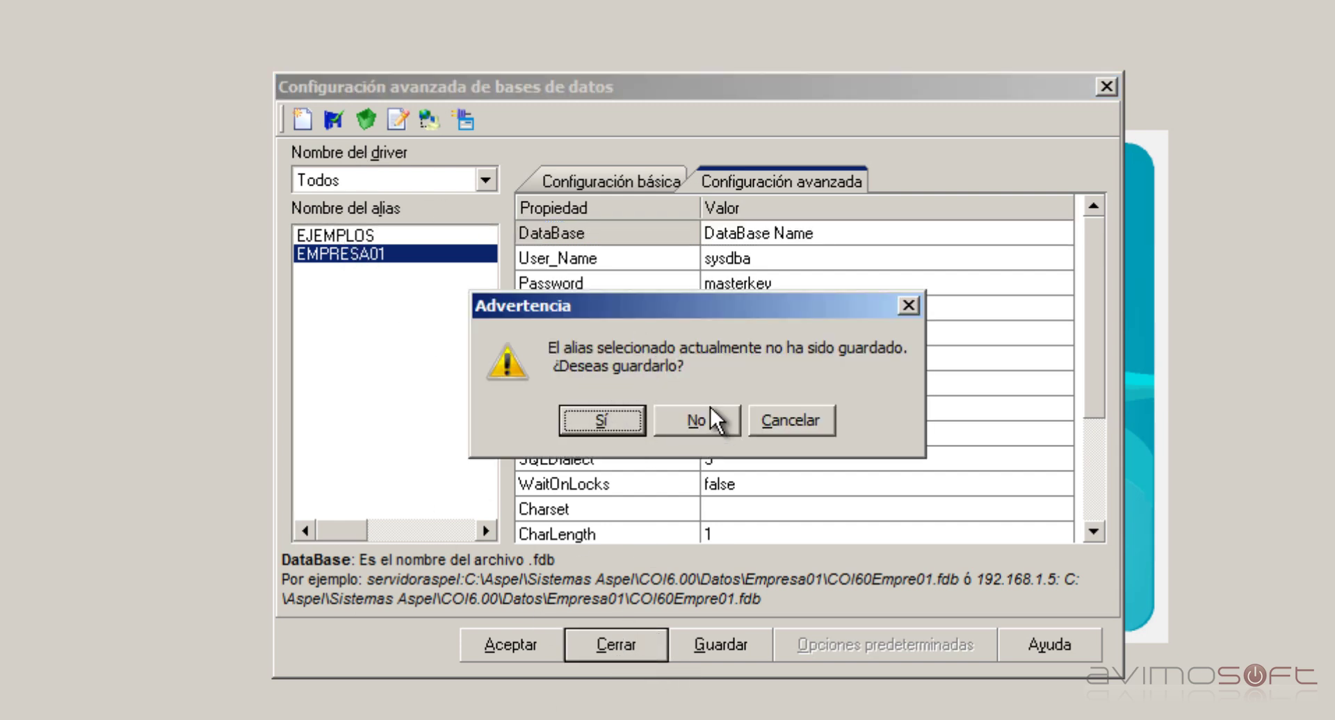
{"action": "left_click", "coordinate": [694, 424]}
{"action": "left_click", "coordinate": [675, 269]}
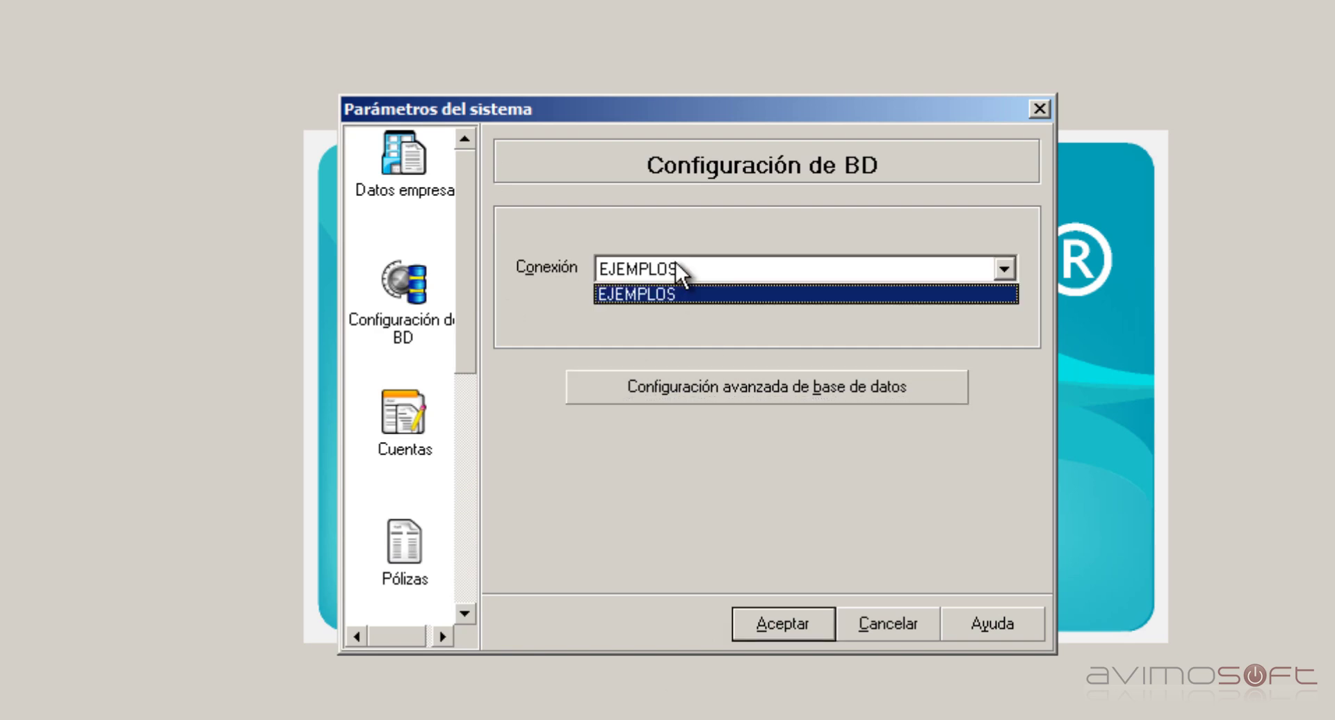
{"action": "left_click", "coordinate": [657, 268]}
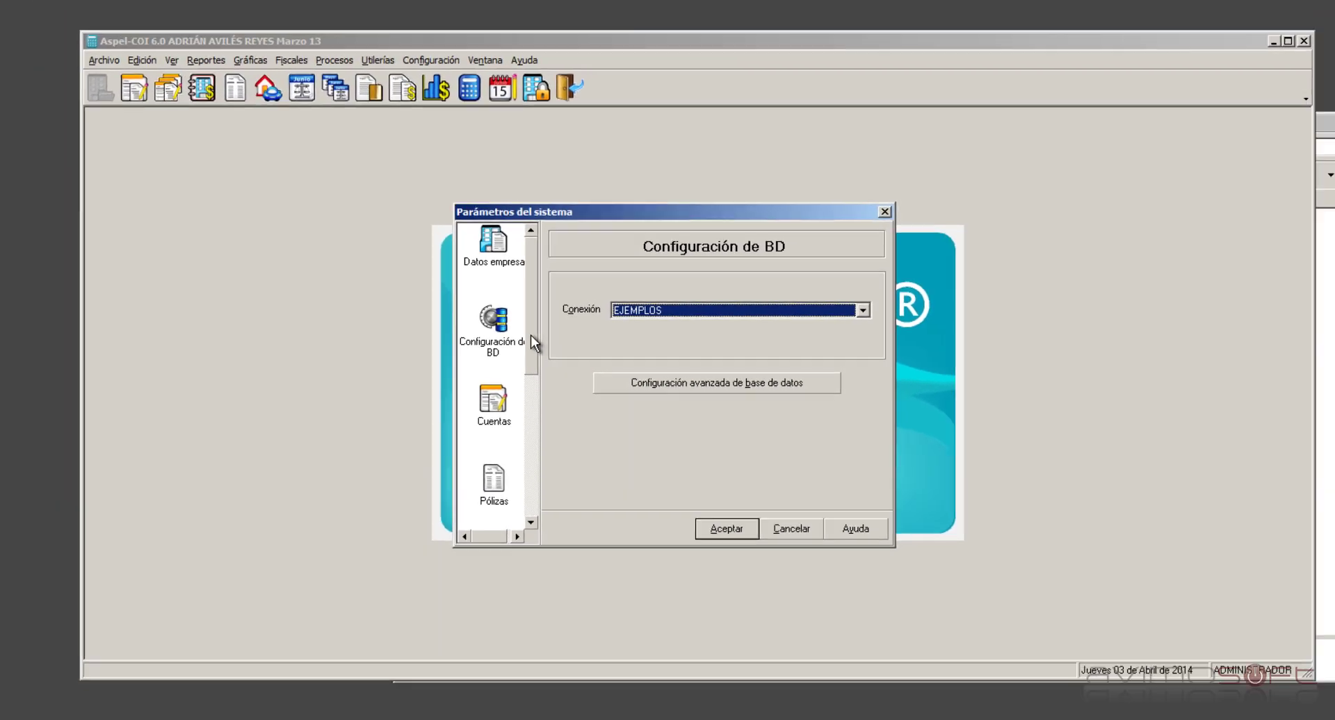
Go to the Cuentas section of the system parameters.
{"action": "scroll", "coordinate": [459, 355], "scroll_direction": "down", "scroll_amount": 1}
{"action": "scroll", "coordinate": [549, 365], "scroll_direction": "down", "scroll_amount": 1}
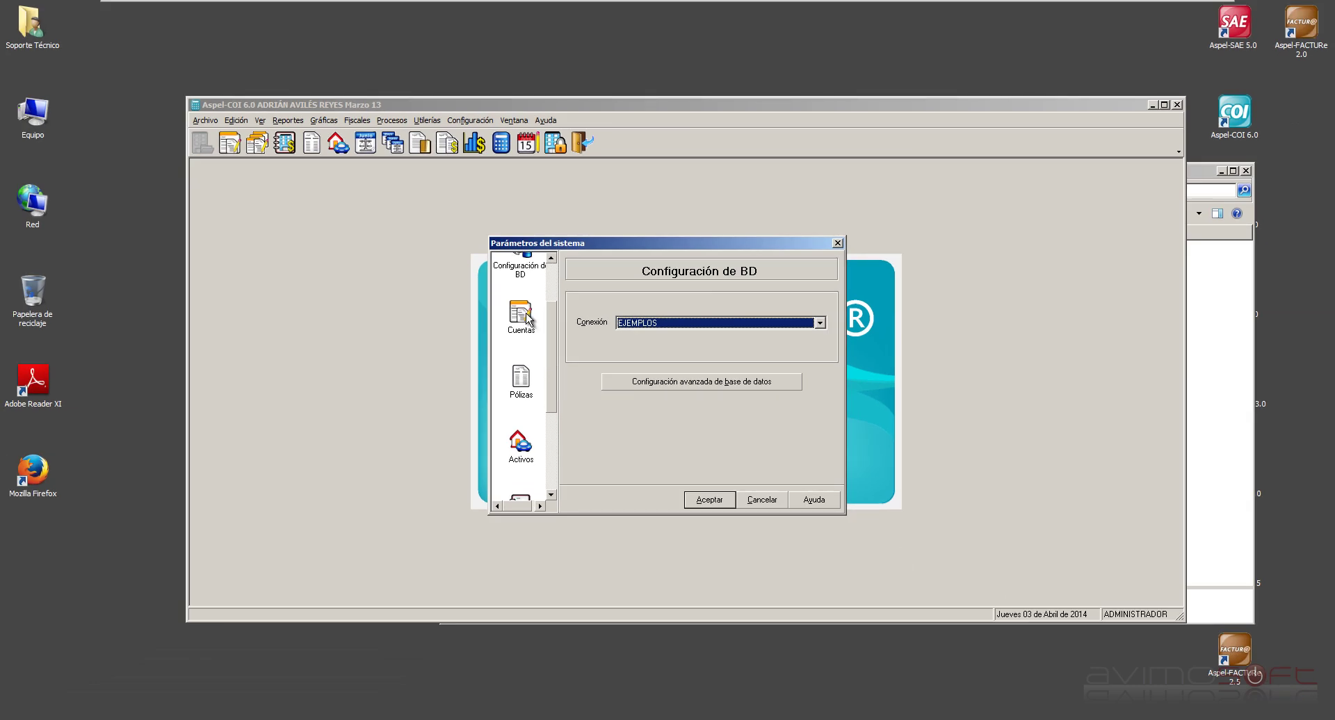